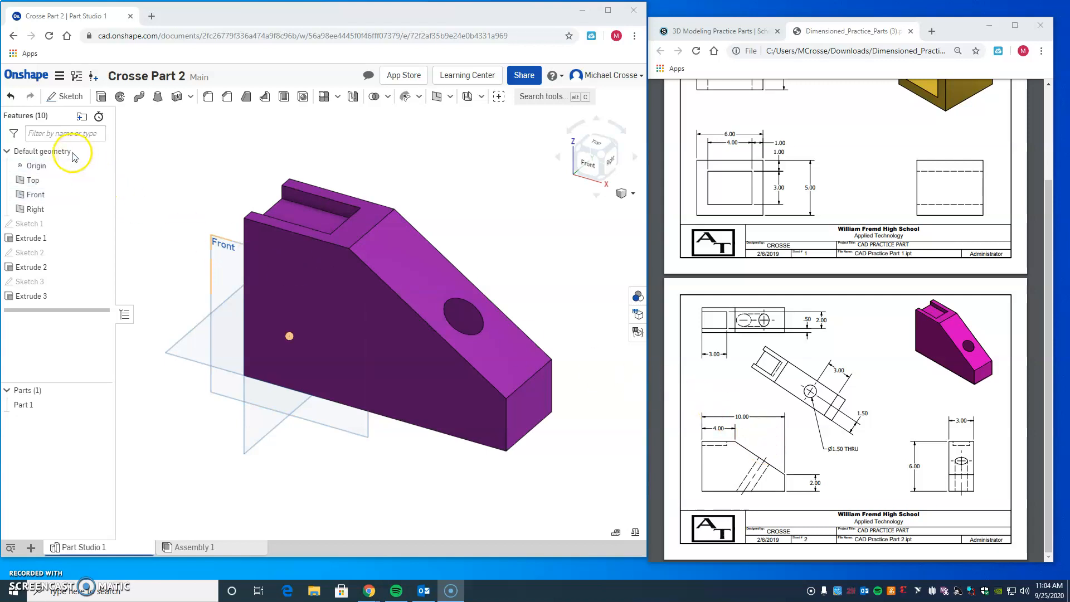
# Step: Create a new document named with the owner's surname followed by "Modeling Practice Part 2"
pyautogui.click(27, 75)
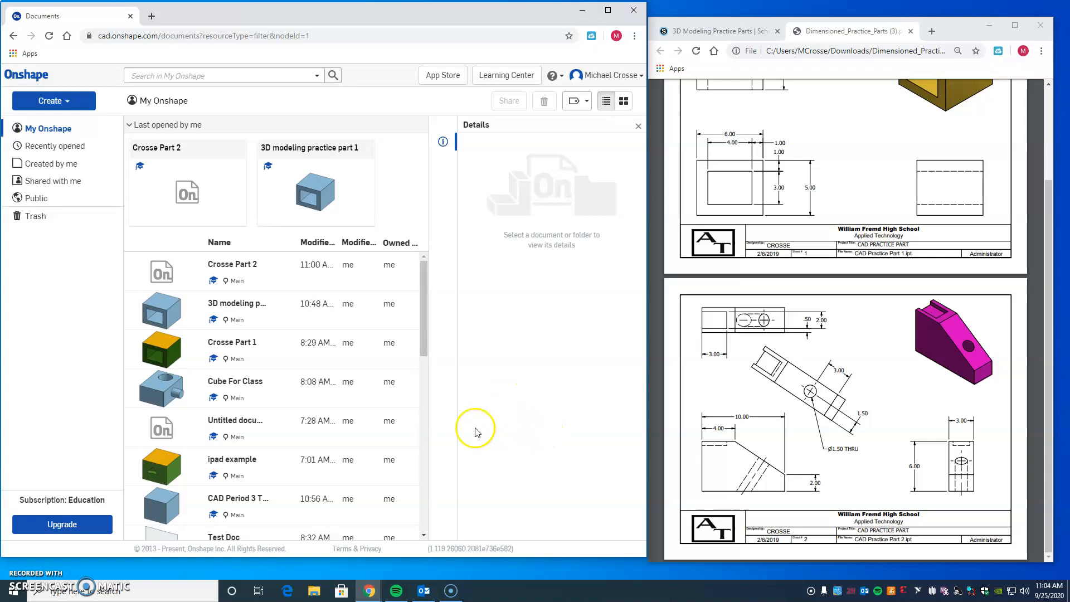
pyautogui.click(70, 102)
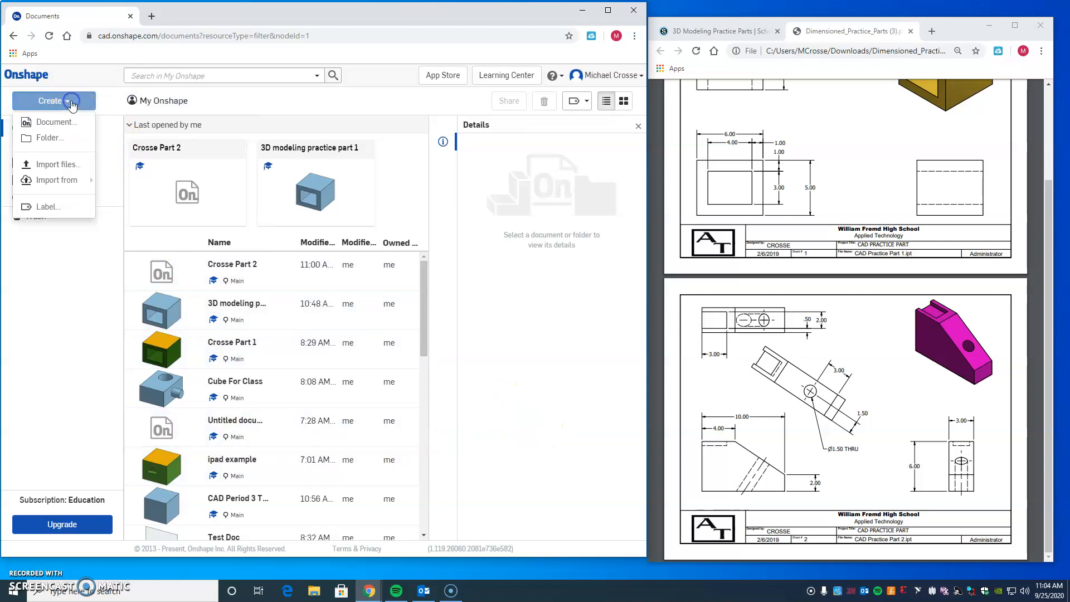
pyautogui.click(86, 127)
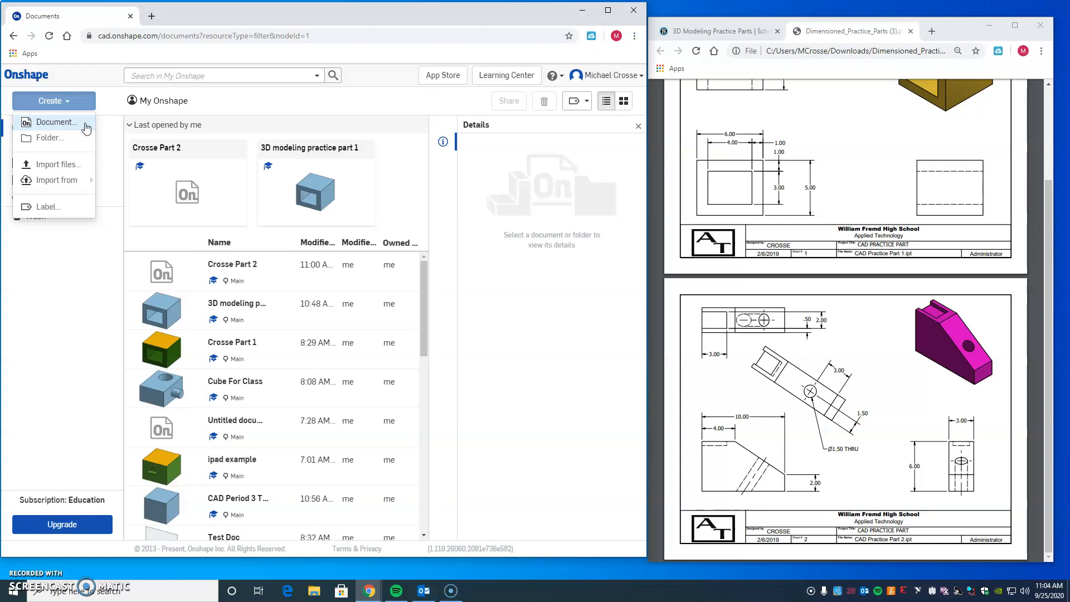
pyautogui.click(86, 128)
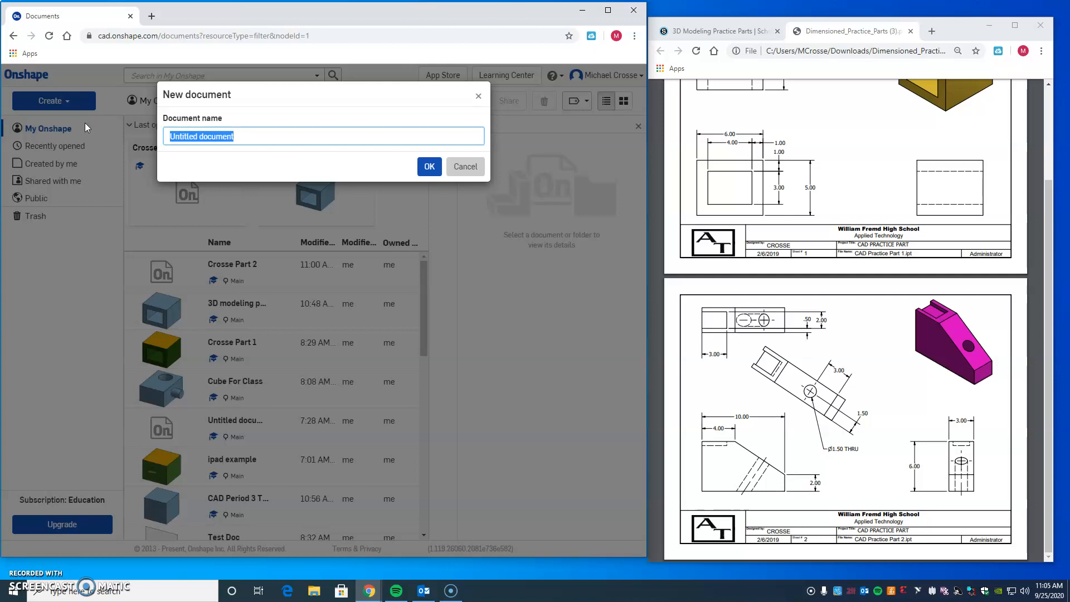
pyautogui.write('Crosse Modeling Practice Par')
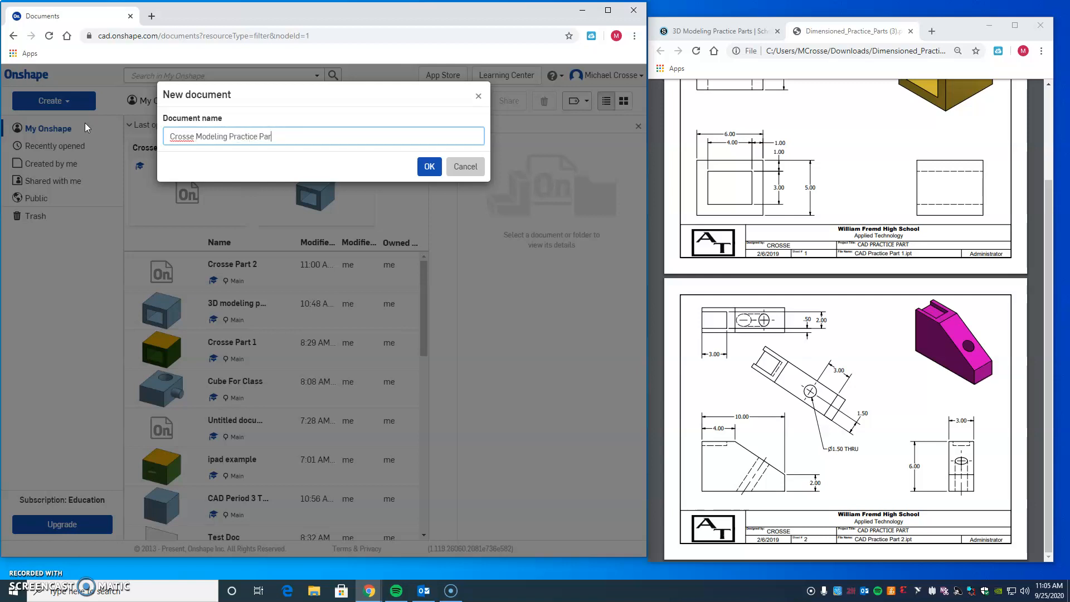
pyautogui.write('t 2')
pyautogui.click(429, 166)
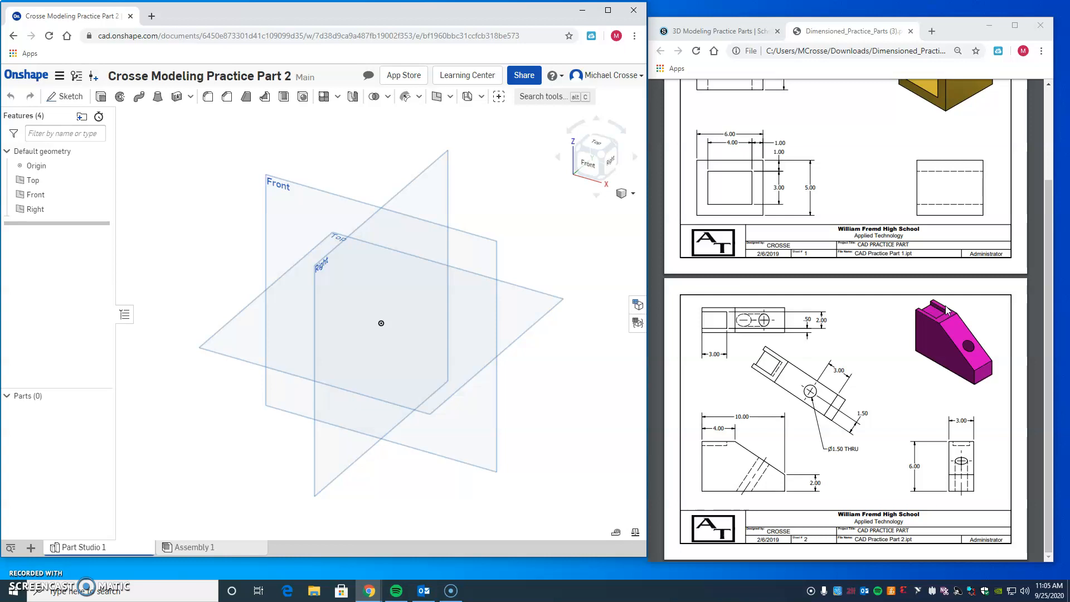
# Step: Start a new sketch on the Front plane, oriented to the front view
pyautogui.scroll(2, 926, 327)
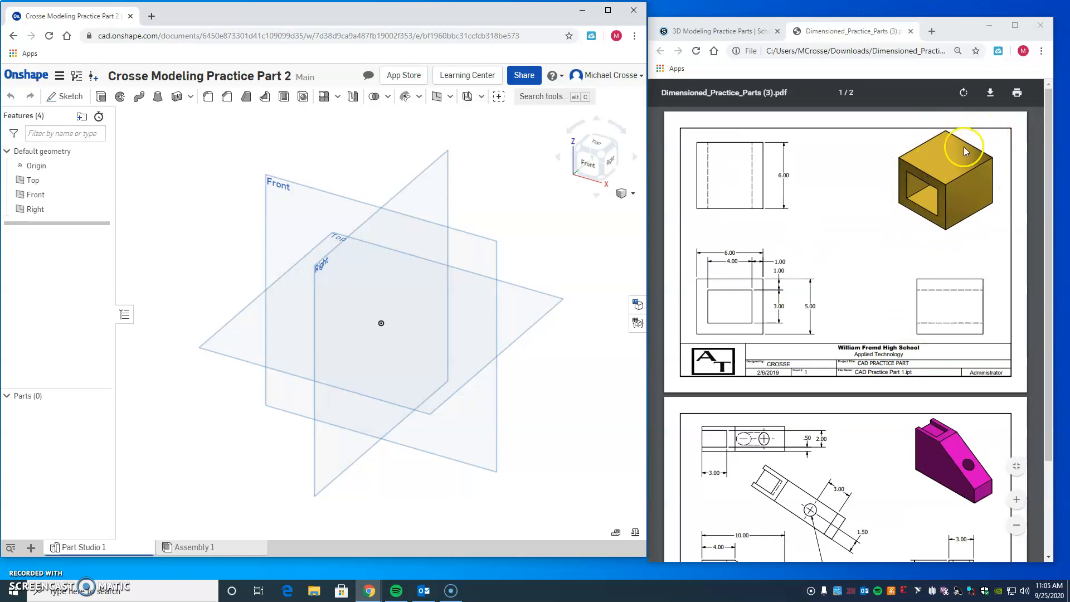
pyautogui.scroll(-2, 942, 229)
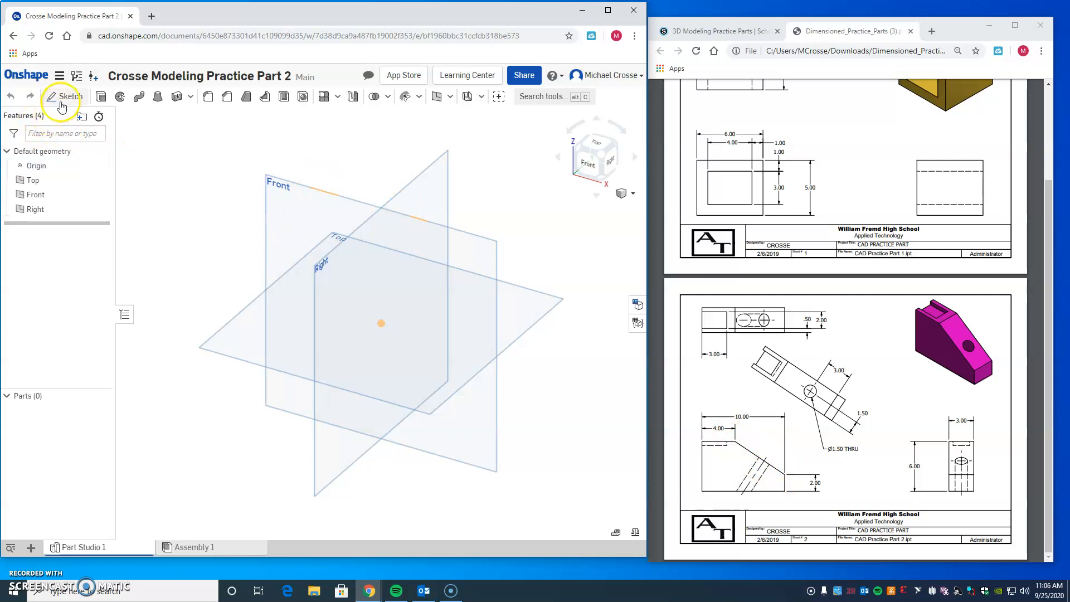
pyautogui.click(65, 99)
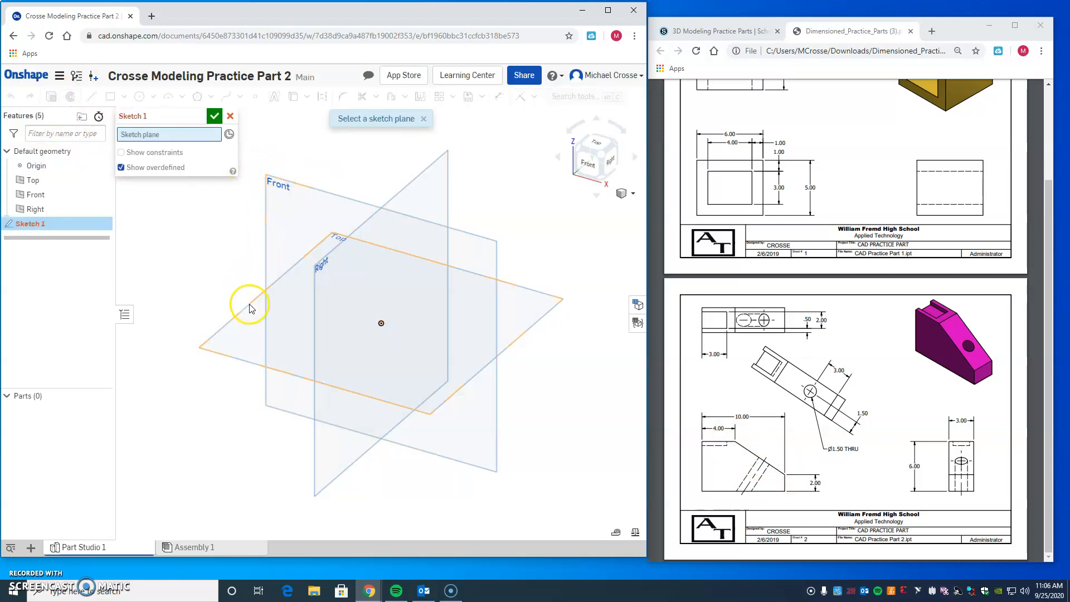
pyautogui.click(299, 184)
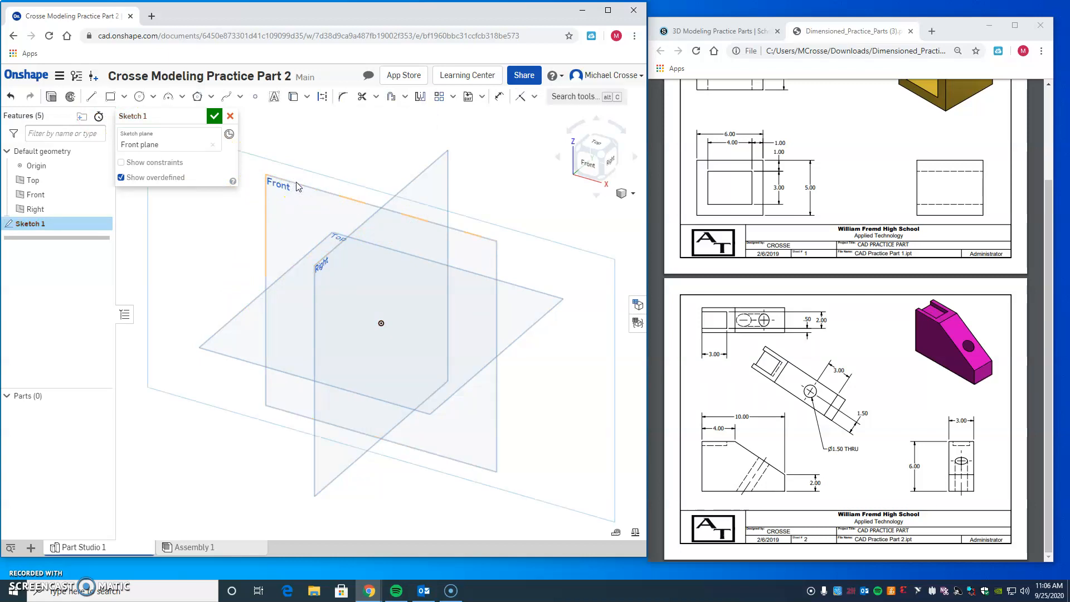
pyautogui.click(588, 167)
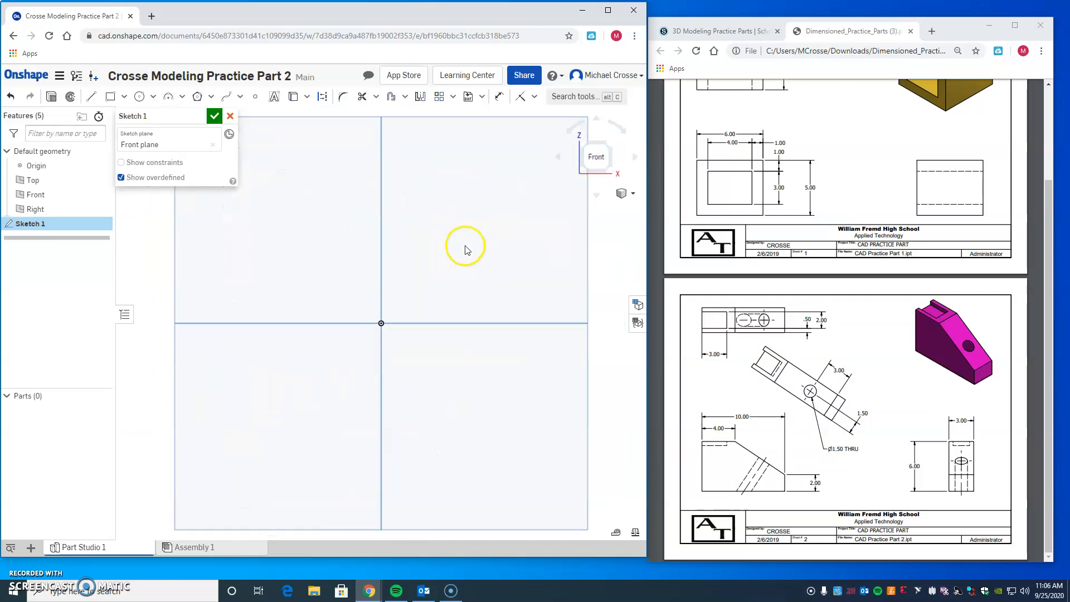
pyautogui.scroll(-5, 466, 249)
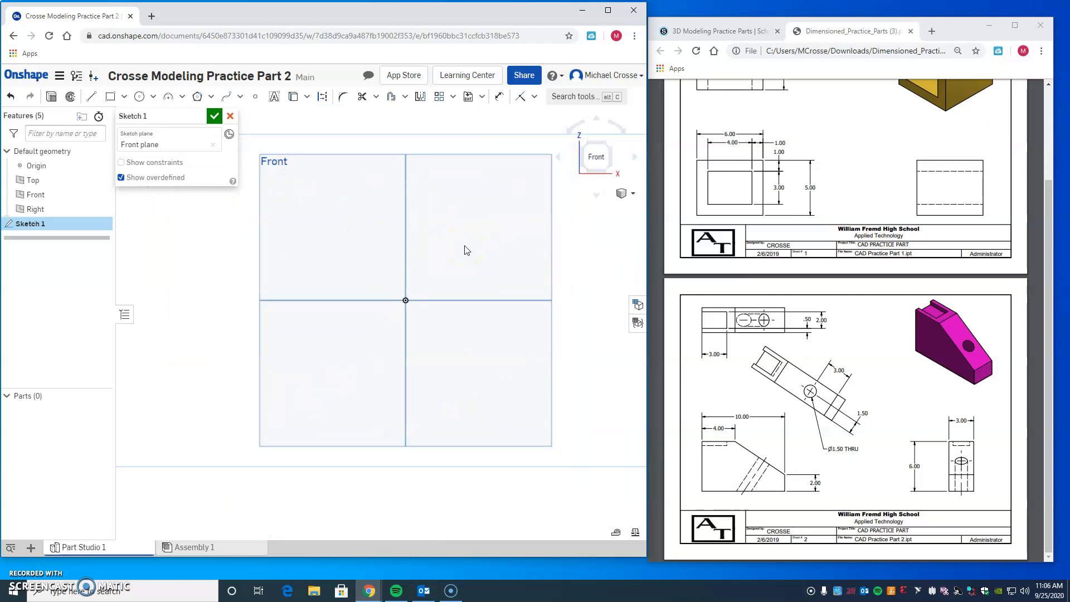
pyautogui.moveTo(584, 258)
pyautogui.mouseDown(button='middle')
pyautogui.moveTo(496, 306)
pyautogui.moveTo(491, 326)
pyautogui.mouseUp(button='middle')
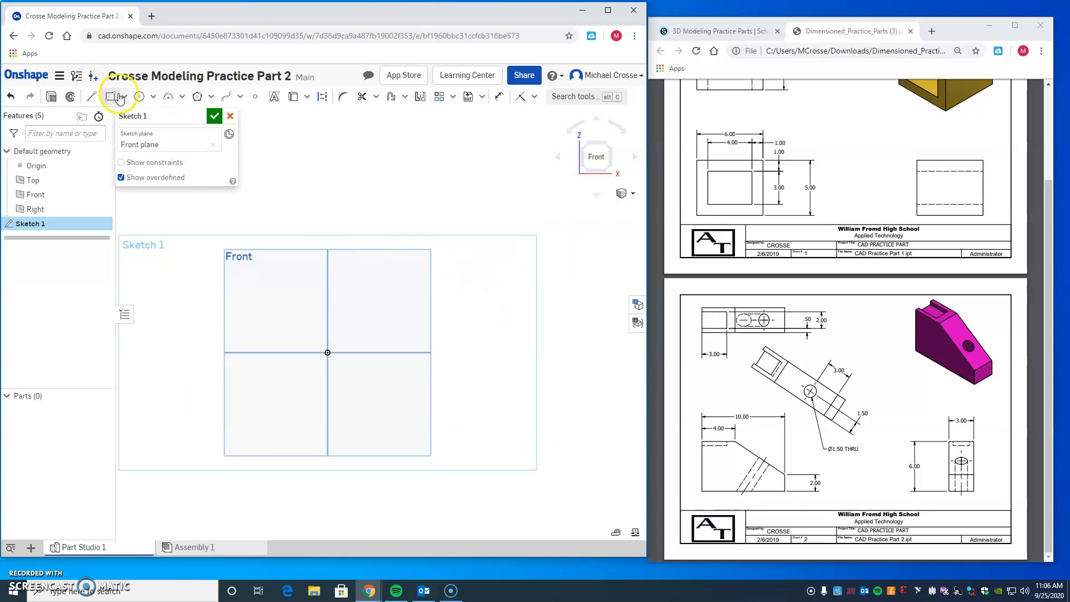
# Step: Draw a horizontal base line from the origin toward positive X with a length of 10 in
pyautogui.click(92, 97)
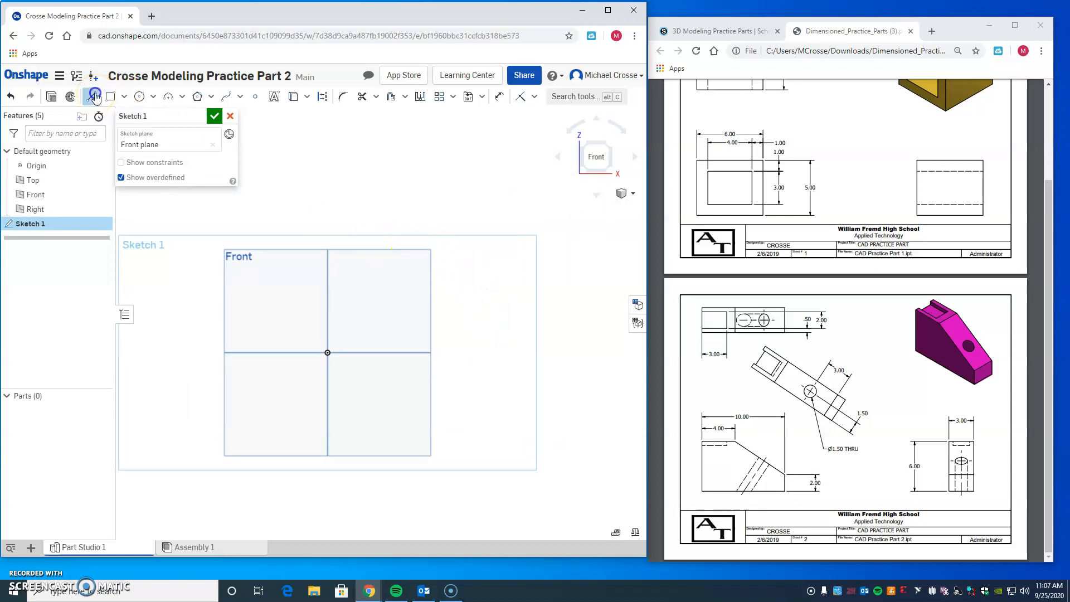
pyautogui.click(326, 353)
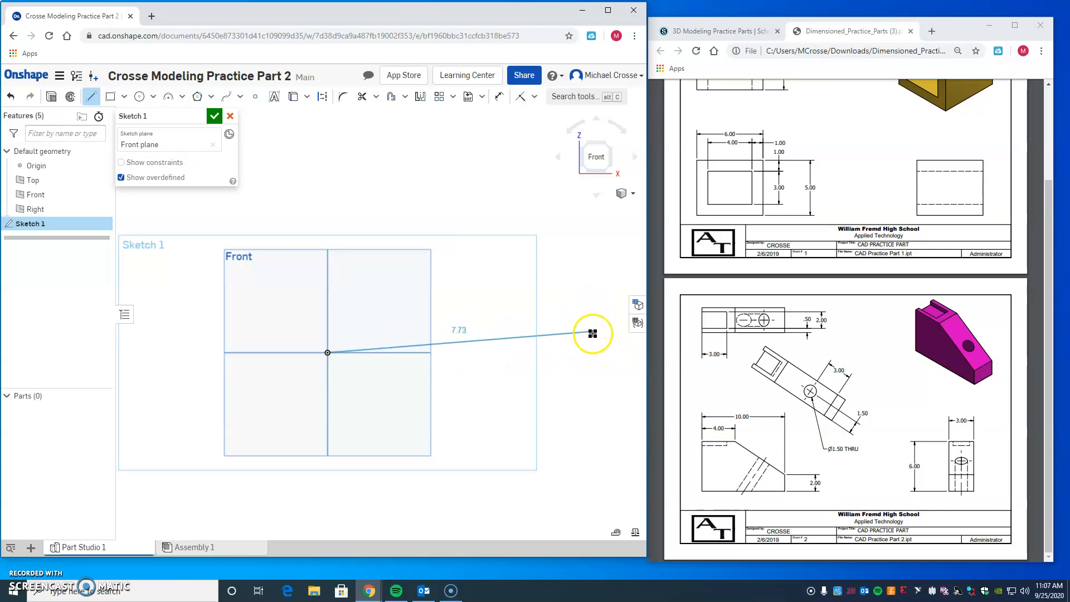
pyautogui.click(592, 351)
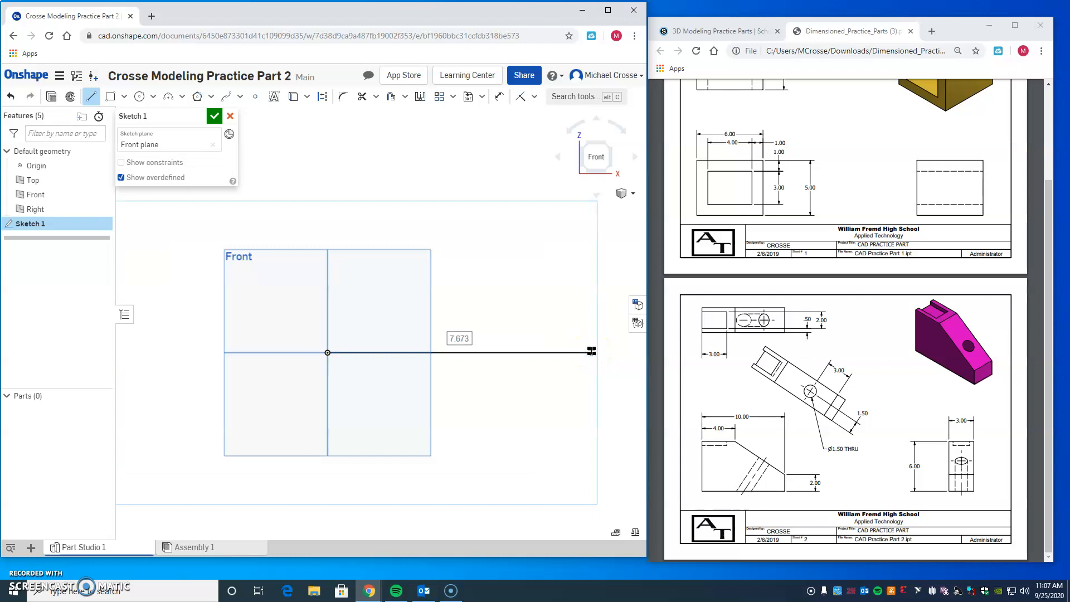
pyautogui.write('10')
pyautogui.press('Return')
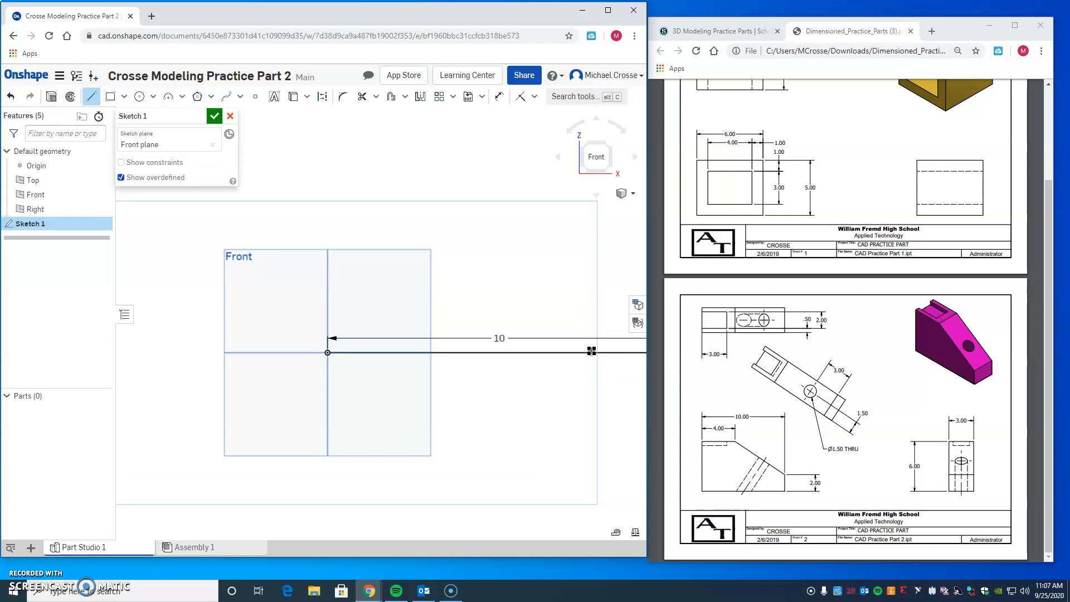
# Step: Draw a 2 in vertical line upward from the free end of the base line and end the line chain
pyautogui.scroll(-2, 504, 391)
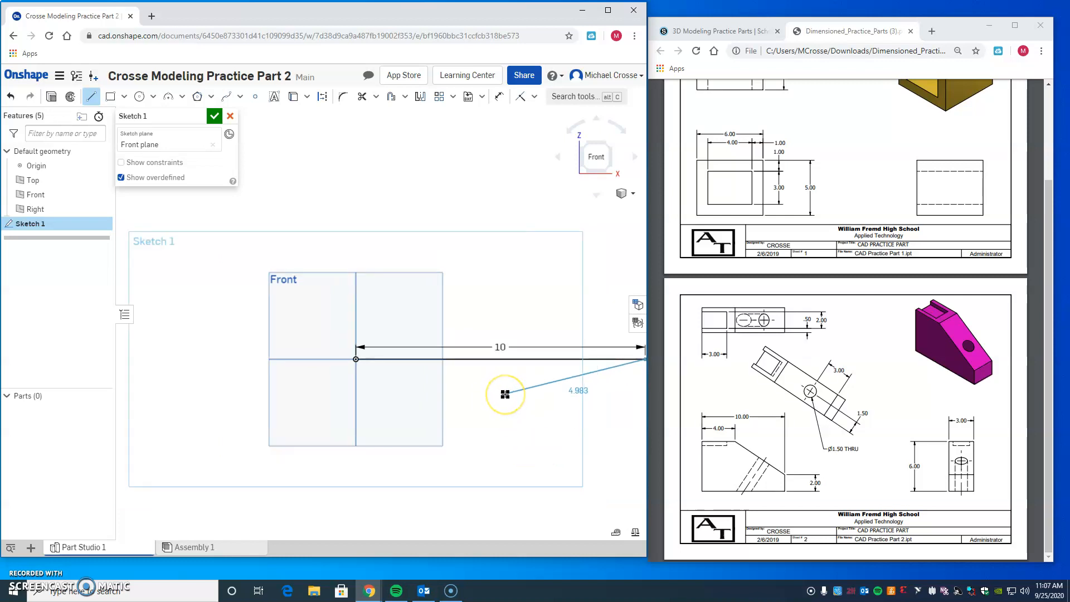
pyautogui.scroll(-1, 505, 394)
pyautogui.moveTo(595, 402)
pyautogui.mouseDown(button='middle')
pyautogui.moveTo(475, 417)
pyautogui.moveTo(482, 387)
pyautogui.mouseUp(button='middle')
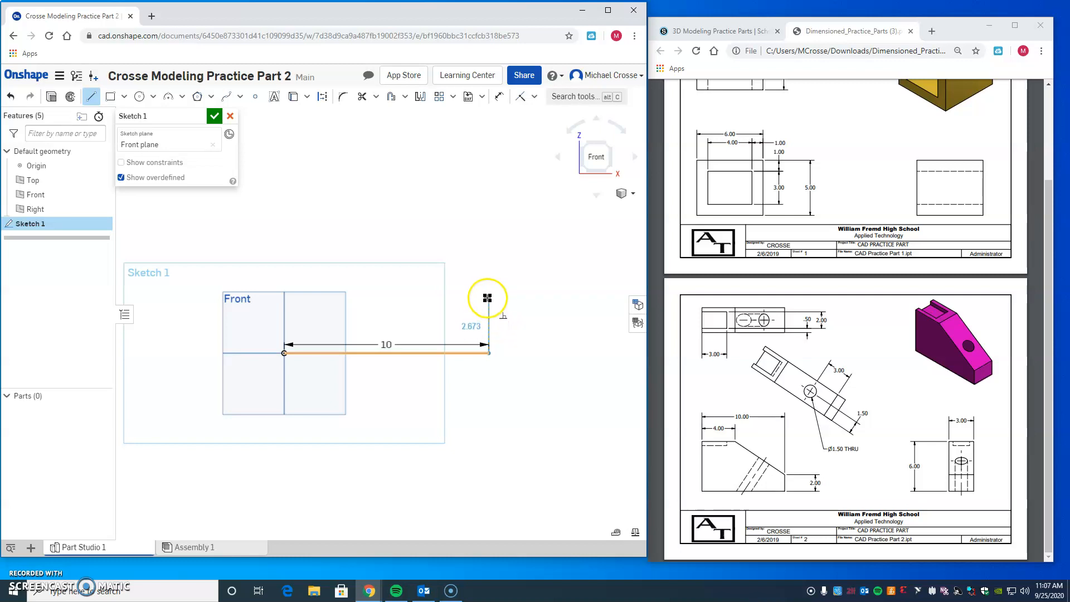
pyautogui.click(487, 298)
pyautogui.write('2')
pyautogui.press('Return')
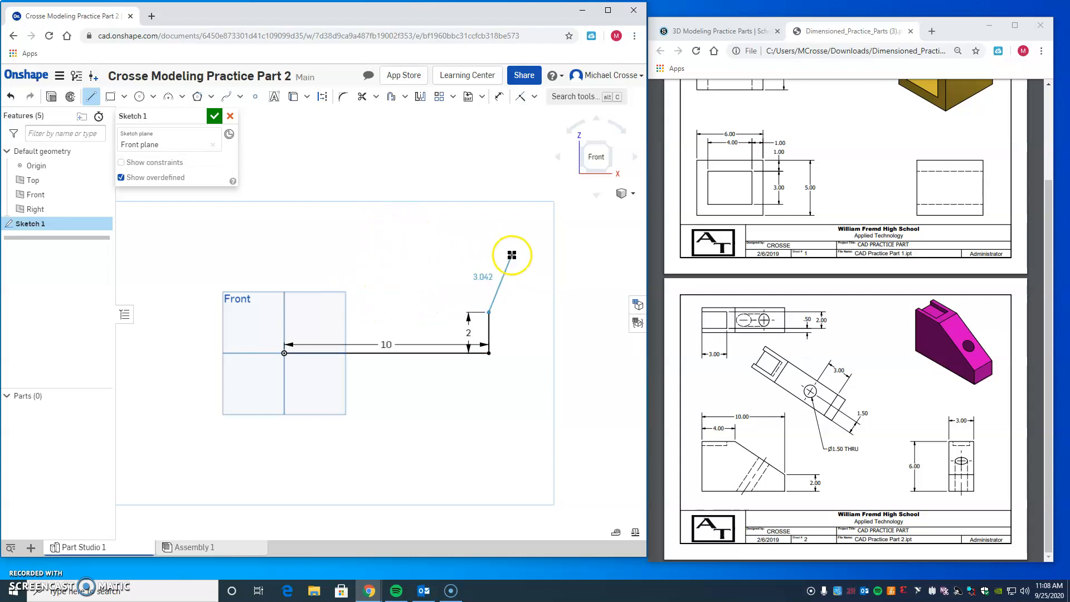
pyautogui.press('Escape')
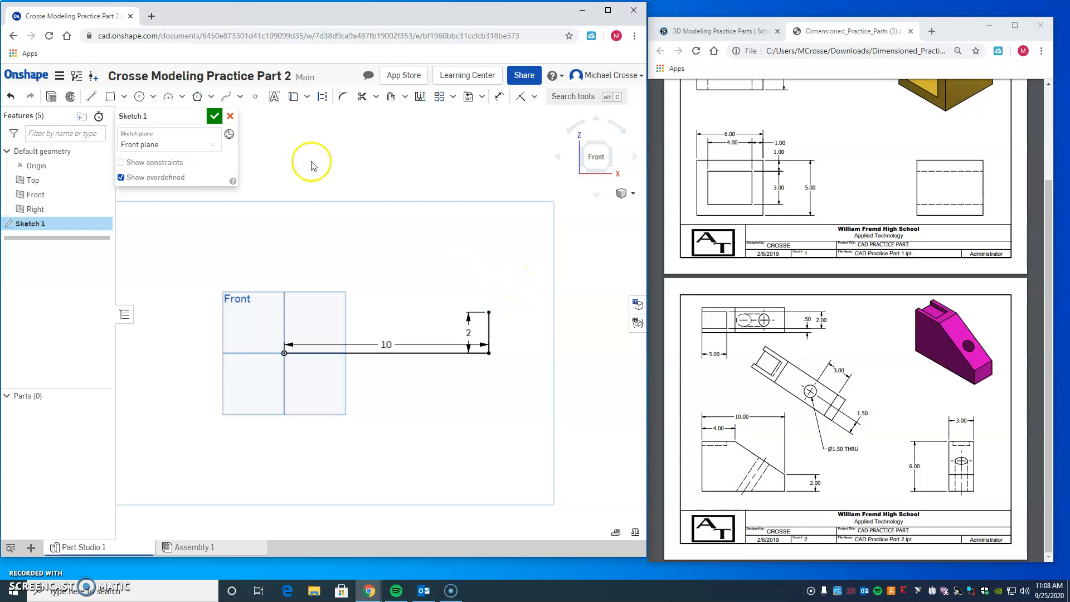
# Step: Draw a vertical line upward from the origin with a length of 6 in
pyautogui.click(92, 97)
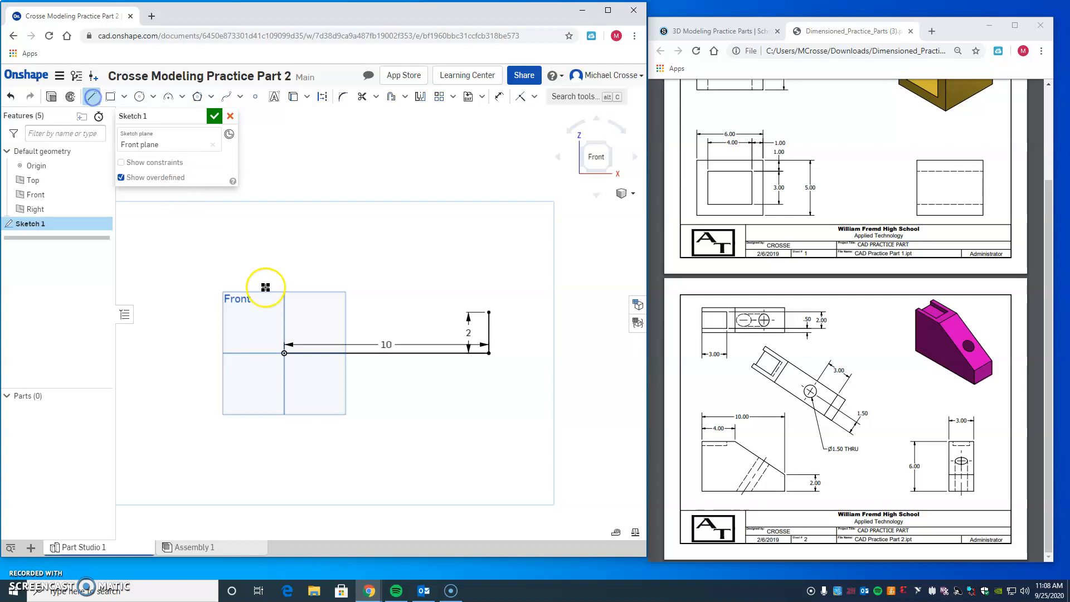
pyautogui.click(284, 352)
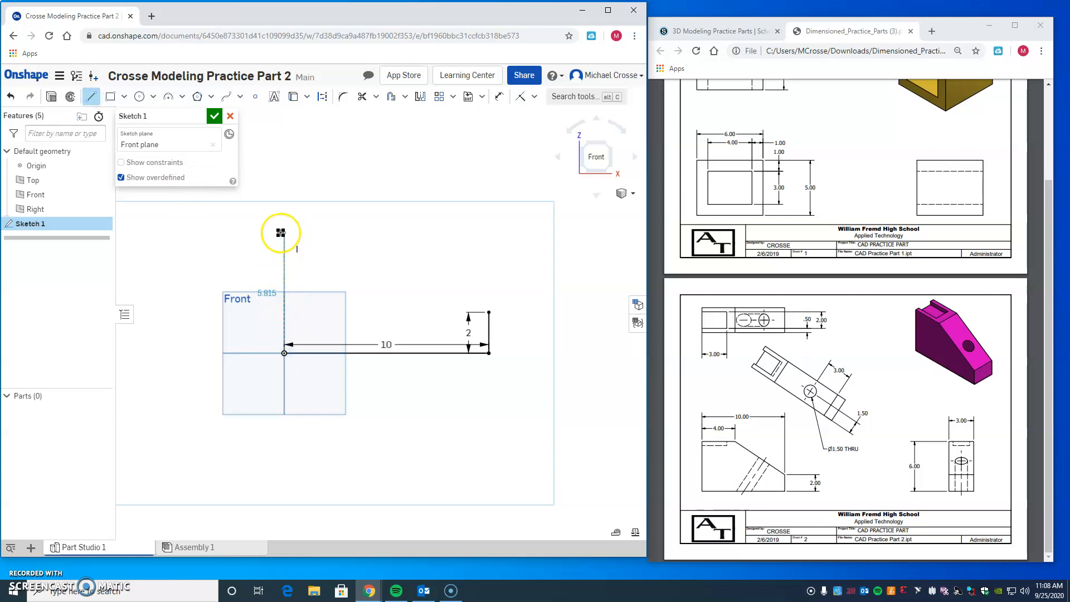
pyautogui.click(280, 233)
pyautogui.write('6')
pyautogui.press('Return')
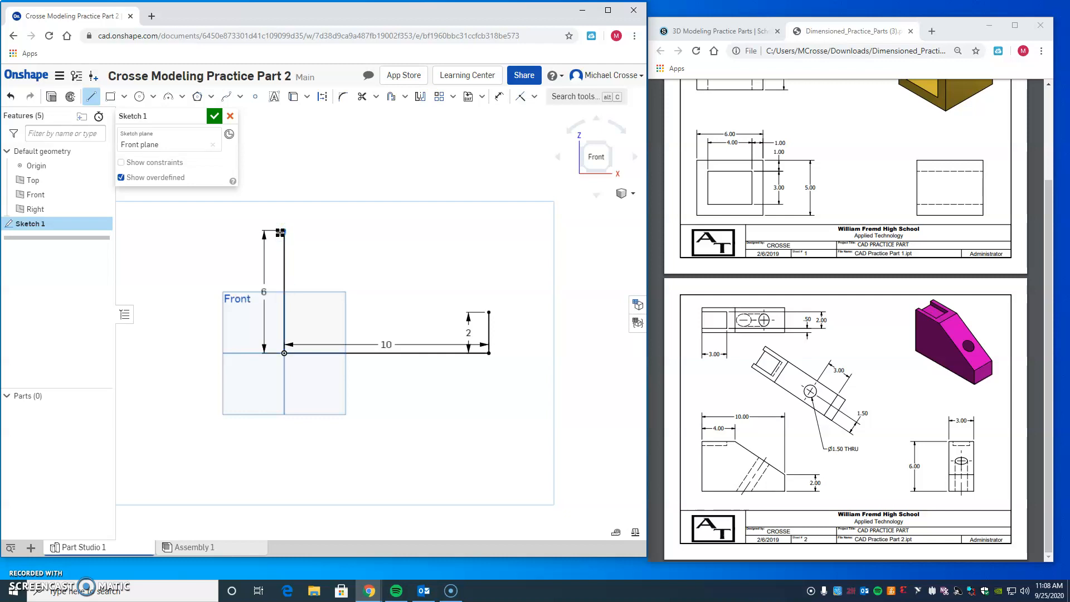
# Step: Draw a 4 in horizontal line toward positive X from the upper end of the 6 in vertical line
pyautogui.moveTo(280, 233); pyautogui.dragTo(352, 231)
pyautogui.click(353, 231)
pyautogui.write('4')
pyautogui.click(371, 251)
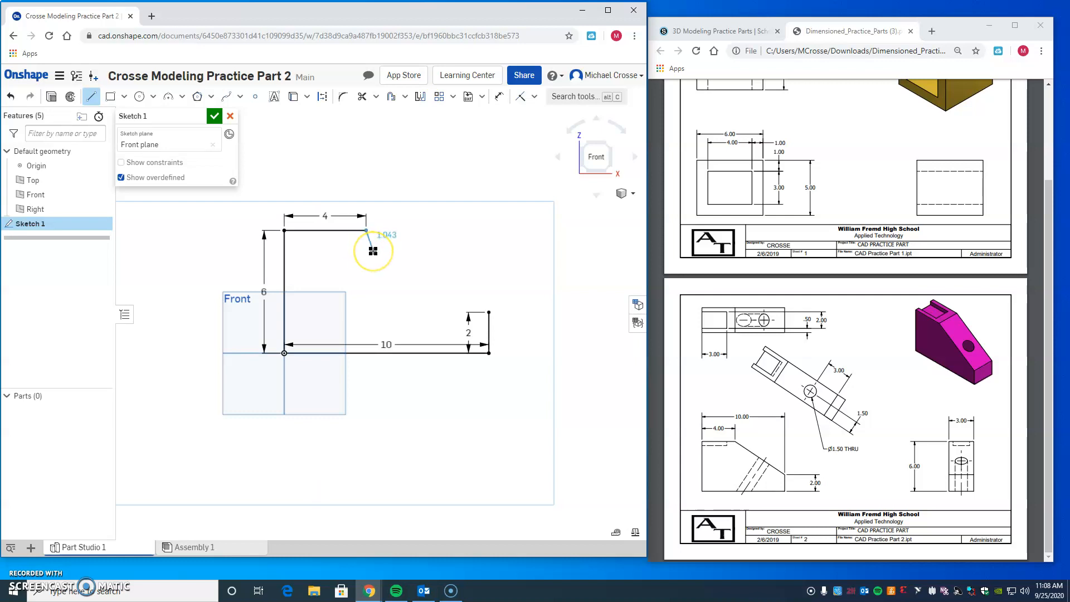
# Step: Close the profile with a sloped line to the upper end of the 2 in vertical line and finish the sketch
pyautogui.click(409, 257)
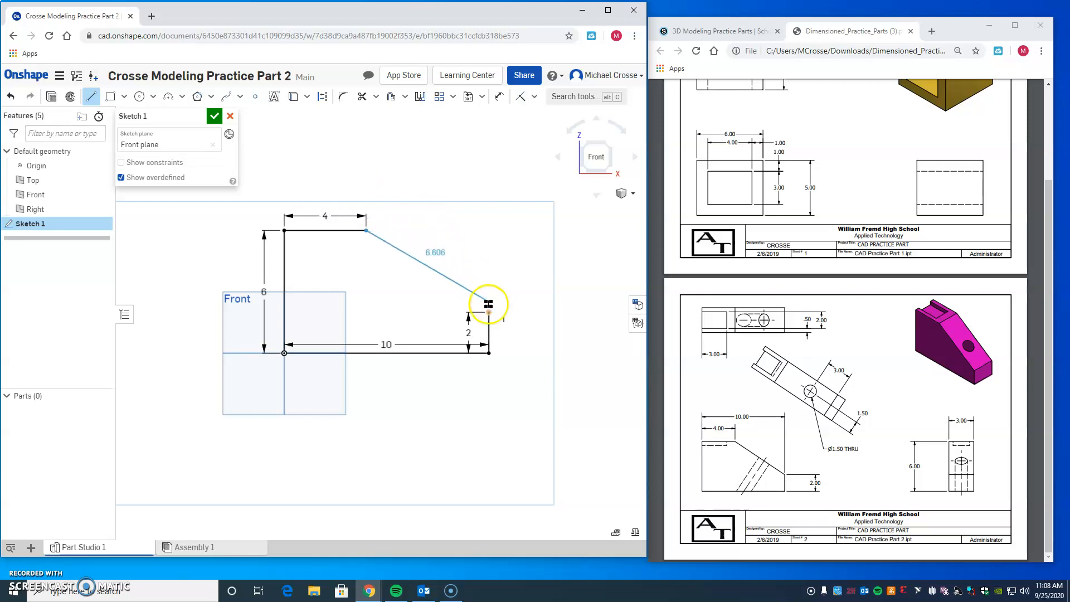
pyautogui.click(488, 311)
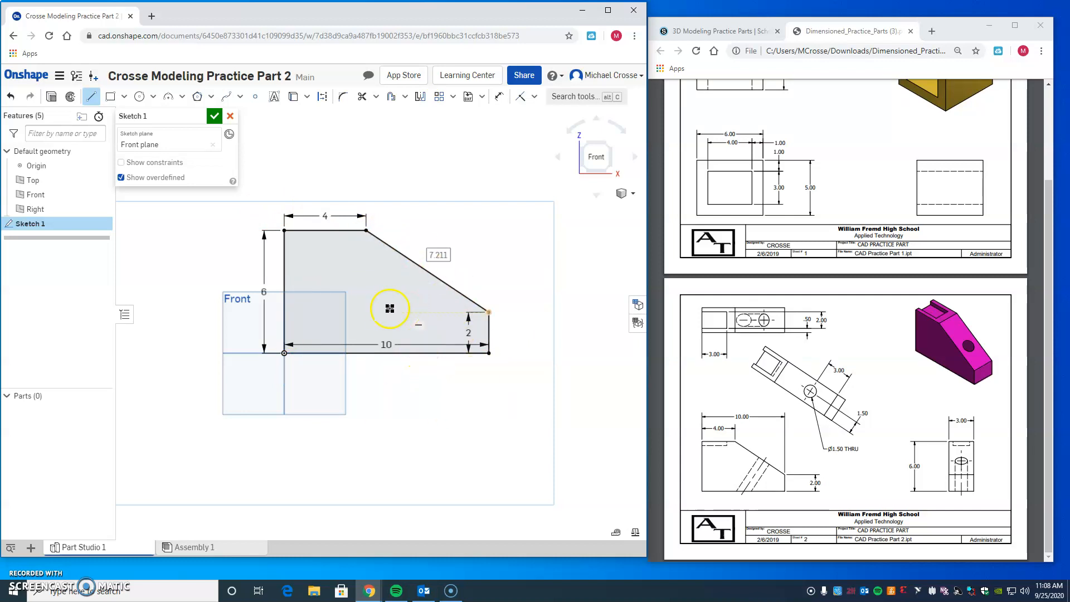
pyautogui.click(214, 117)
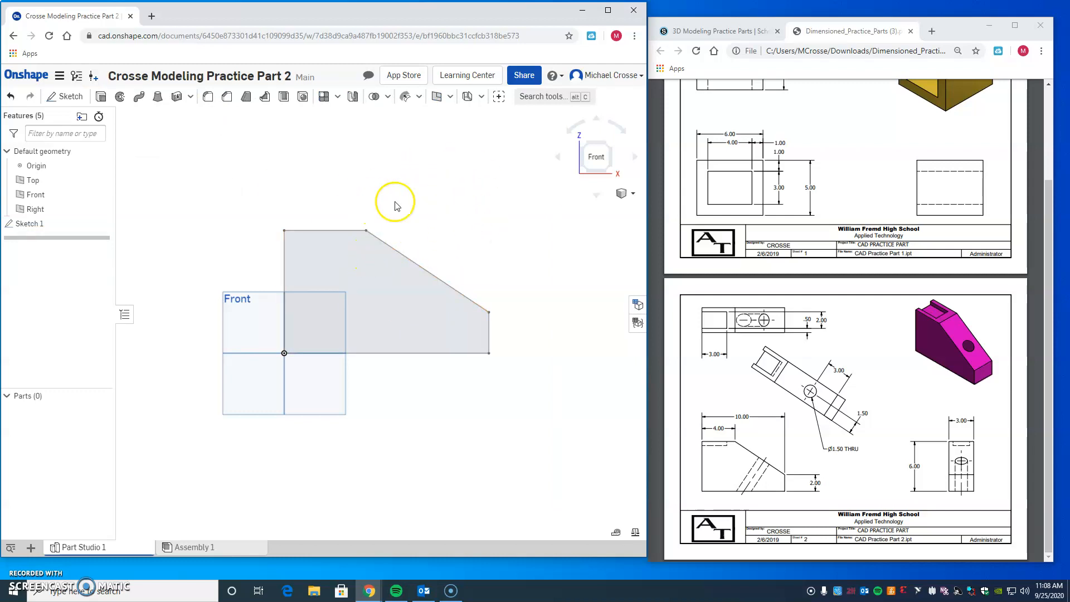
# Step: Extrude the closed profile as a new solid with a blind depth of 3 in
pyautogui.click(609, 146)
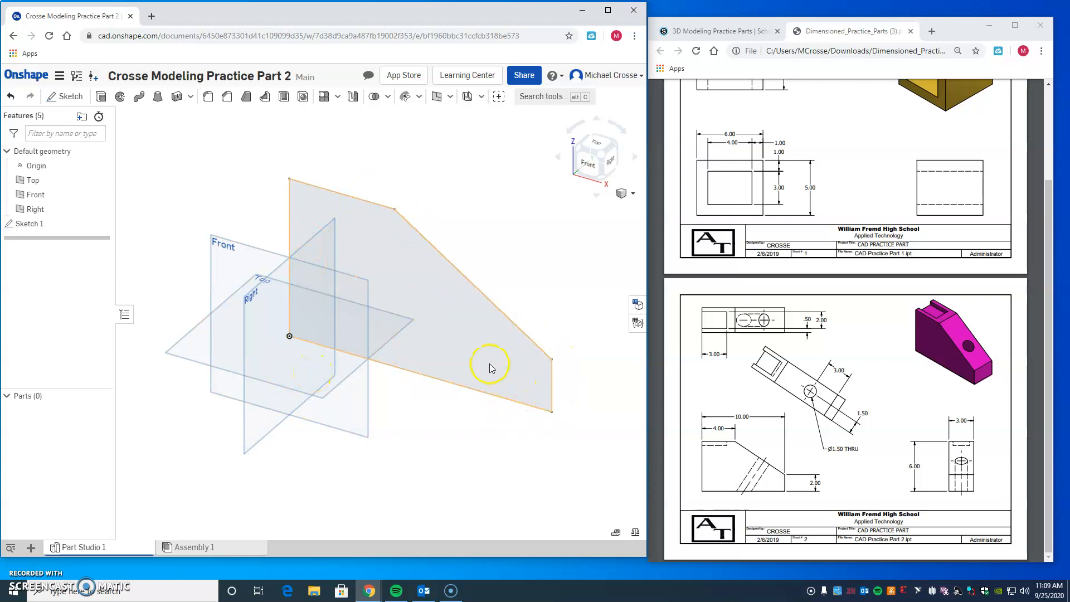
pyautogui.click(101, 97)
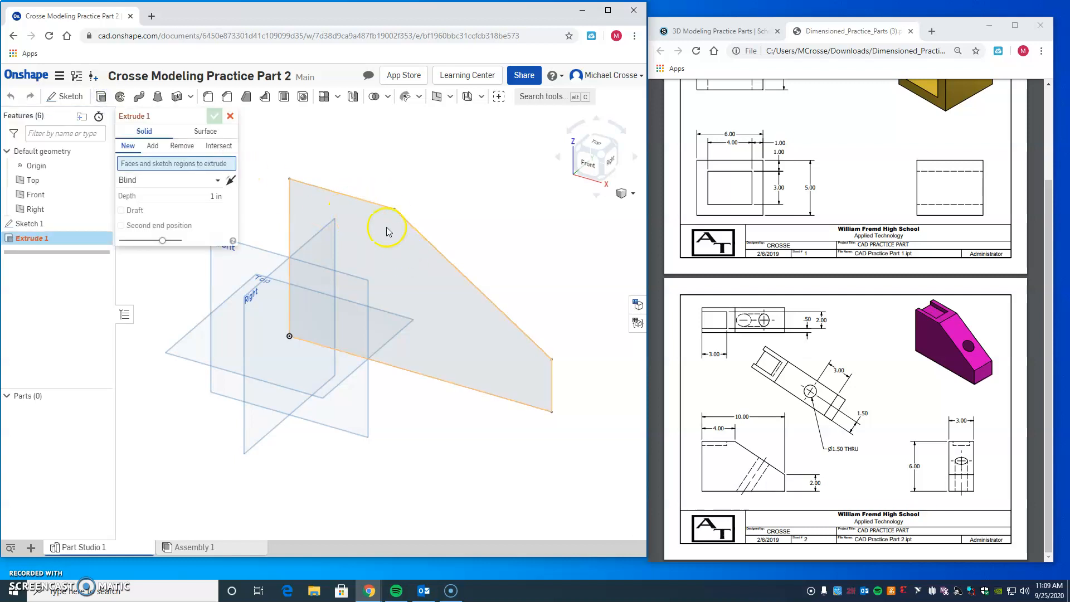
pyautogui.click(402, 265)
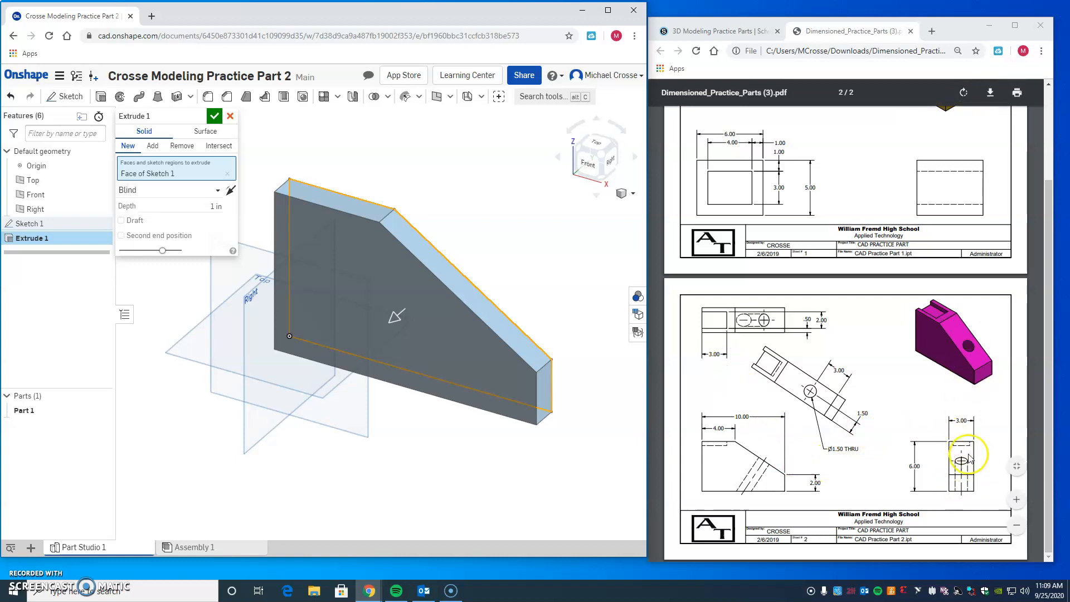
pyautogui.click(970, 421)
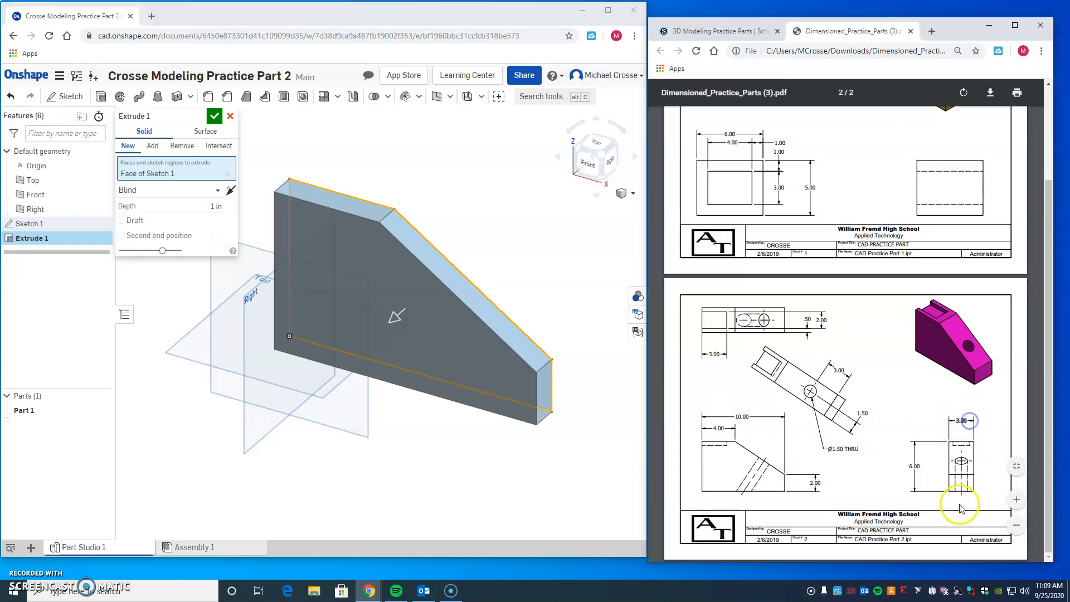
pyautogui.click(995, 438)
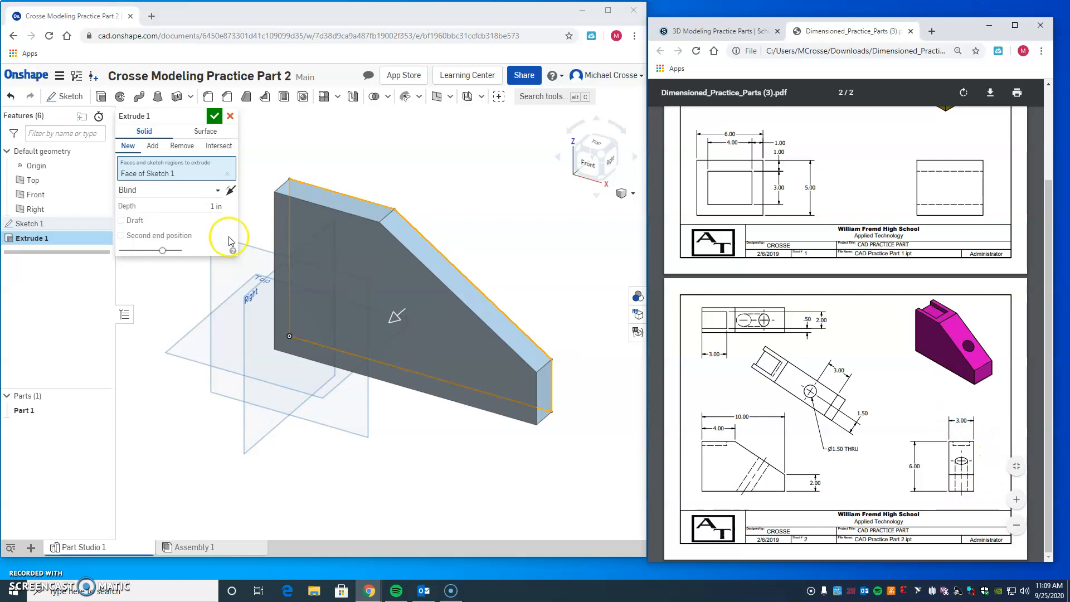
pyautogui.click(208, 207)
pyautogui.write('3')
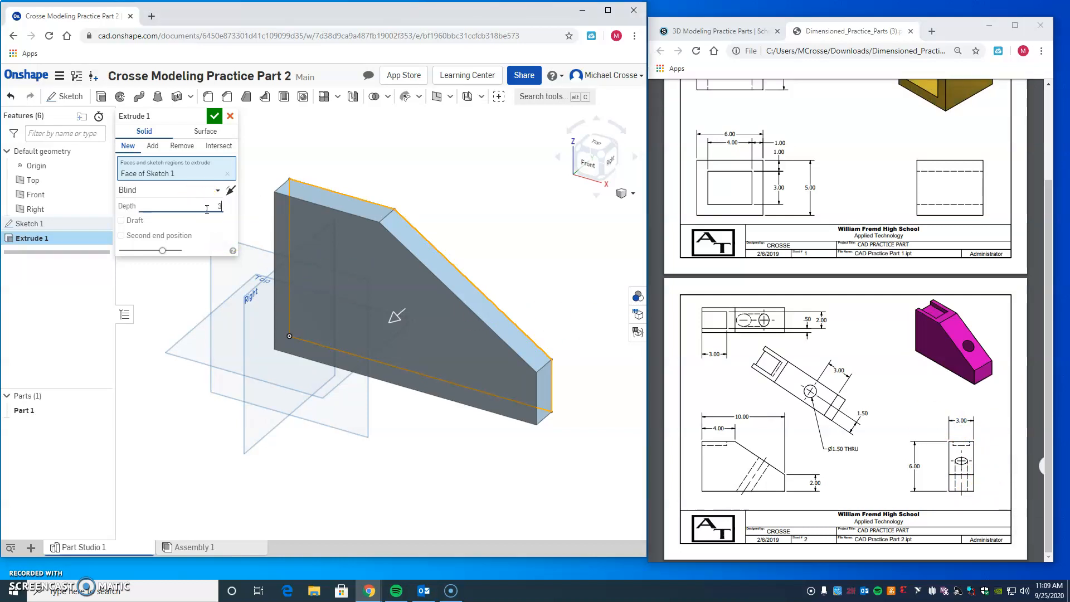
pyautogui.click(213, 117)
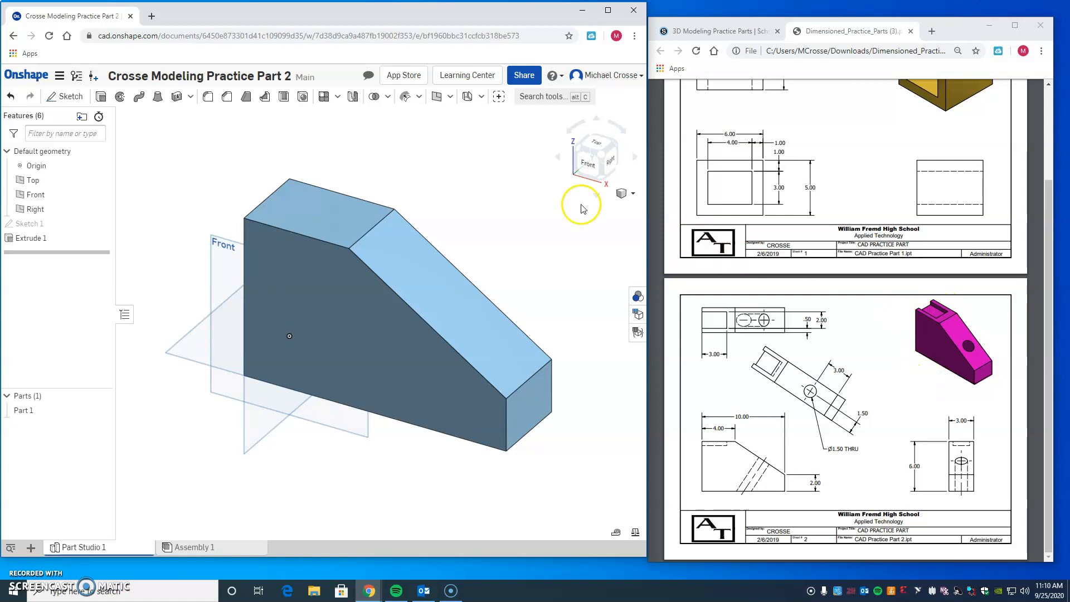
# Step: Start a sketch on the body's top face and draw a corner rectangle about 3.6 by 1.8 in from its outer end edge
pyautogui.click(69, 98)
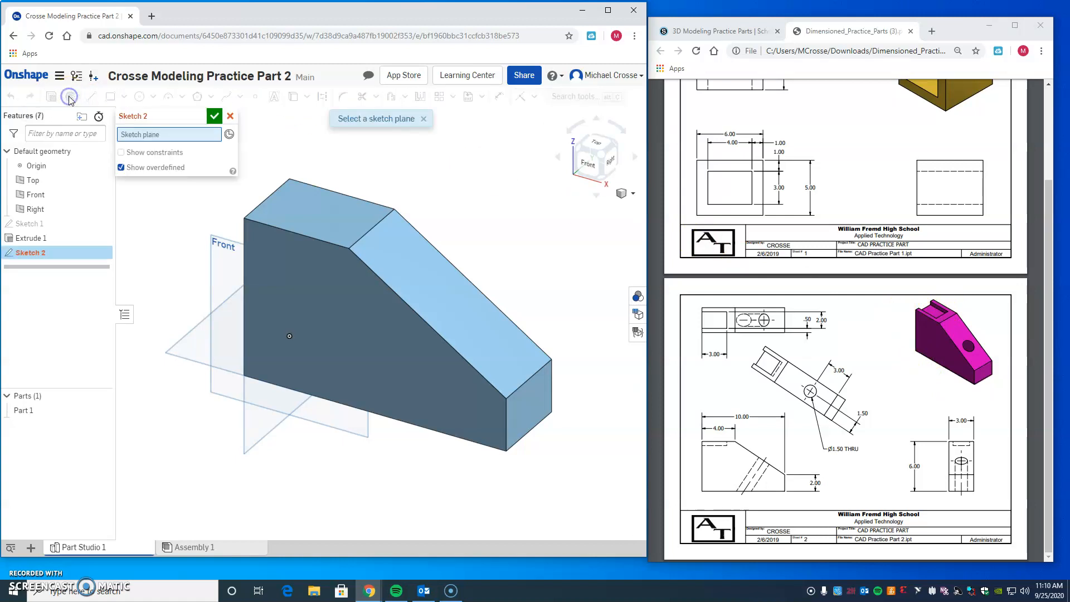
pyautogui.click(304, 213)
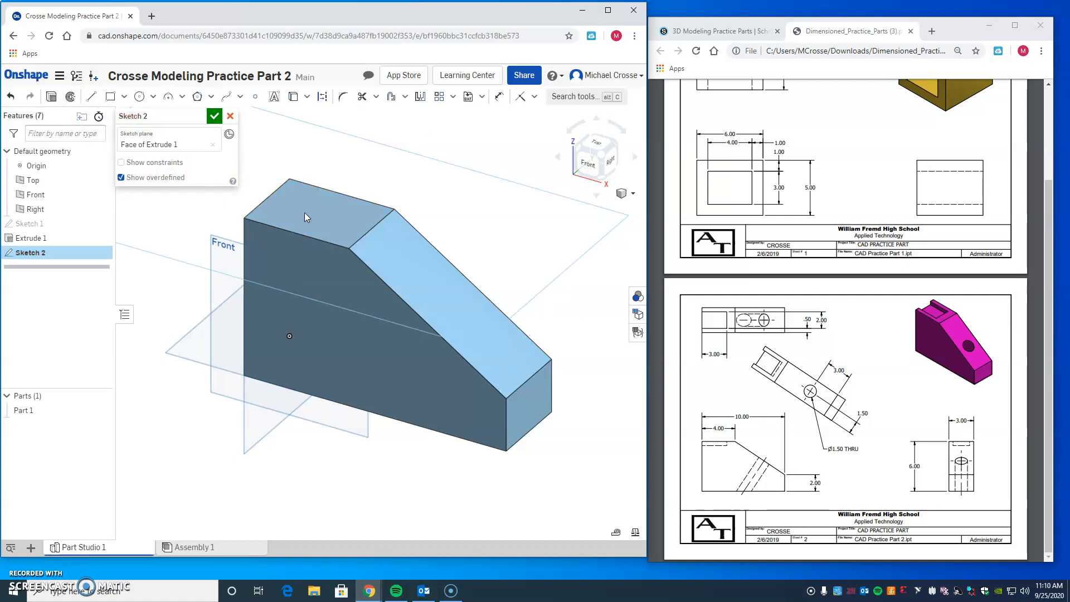
pyautogui.click(598, 142)
pyautogui.click(598, 143)
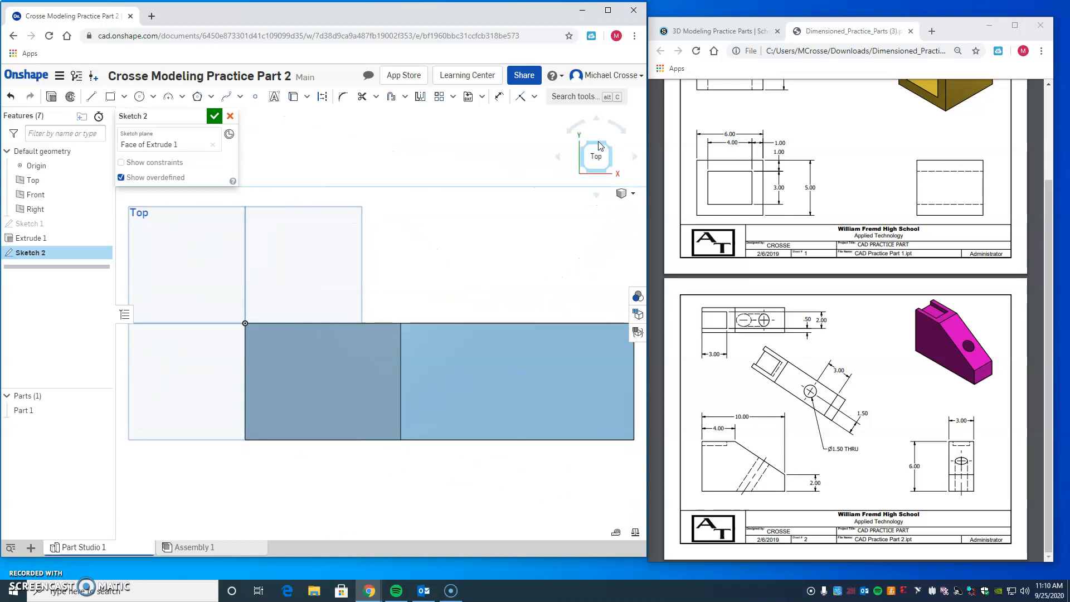
pyautogui.click(111, 99)
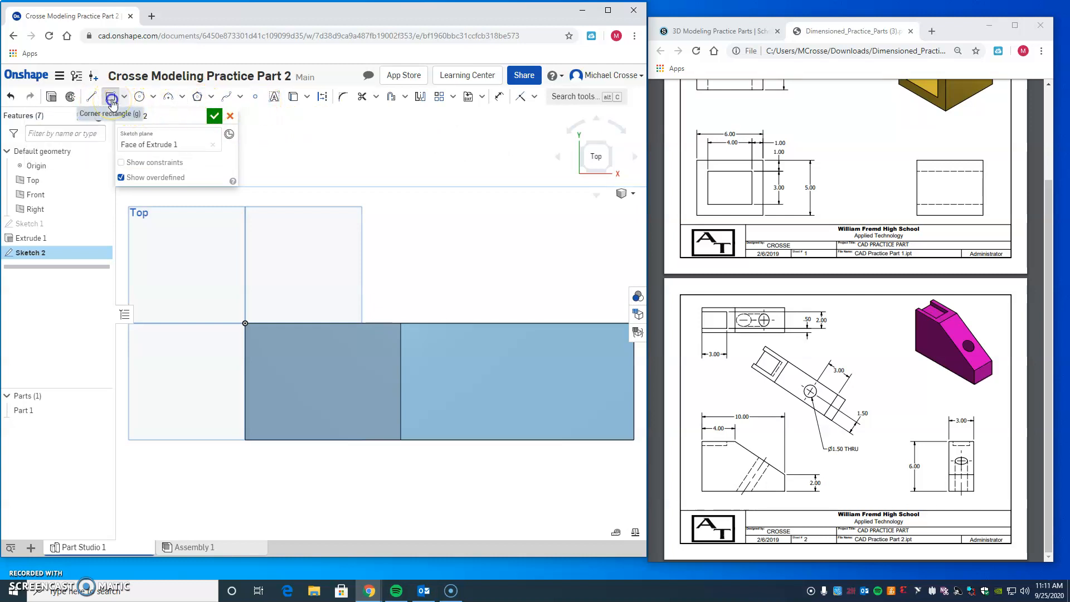
pyautogui.click(111, 99)
pyautogui.click(244, 349)
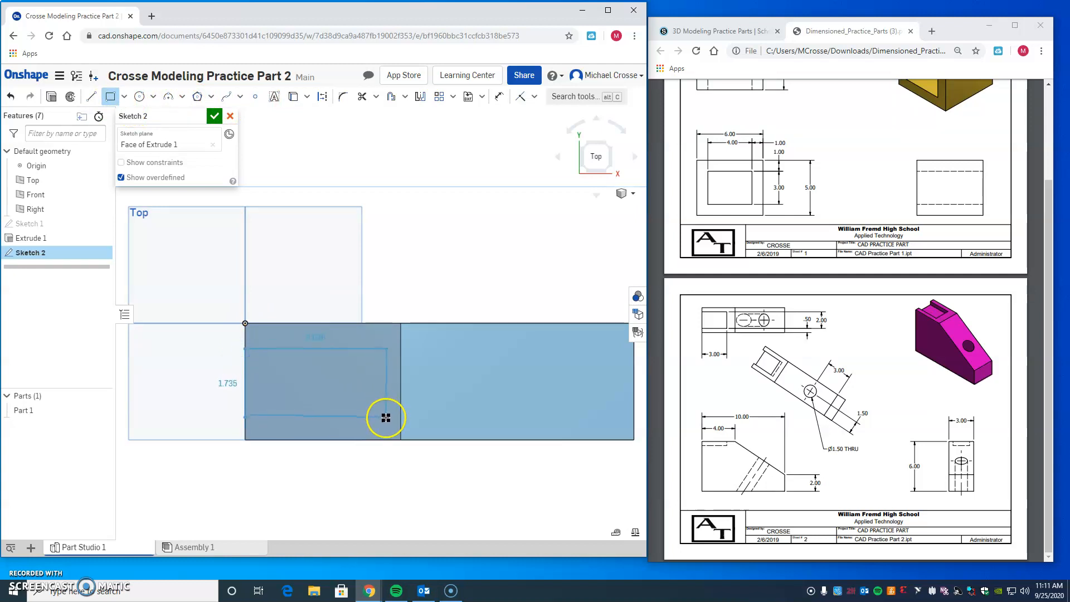
pyautogui.click(386, 417)
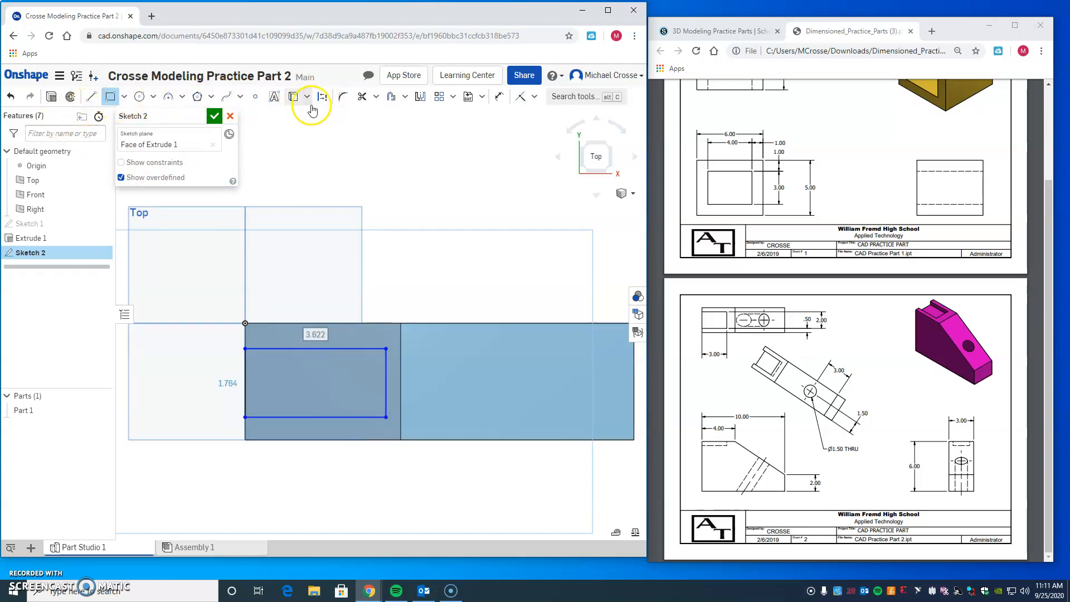
# Step: Dimension the rectangle's length along the body and set it to 3 in
pyautogui.click(499, 100)
pyautogui.click(308, 349)
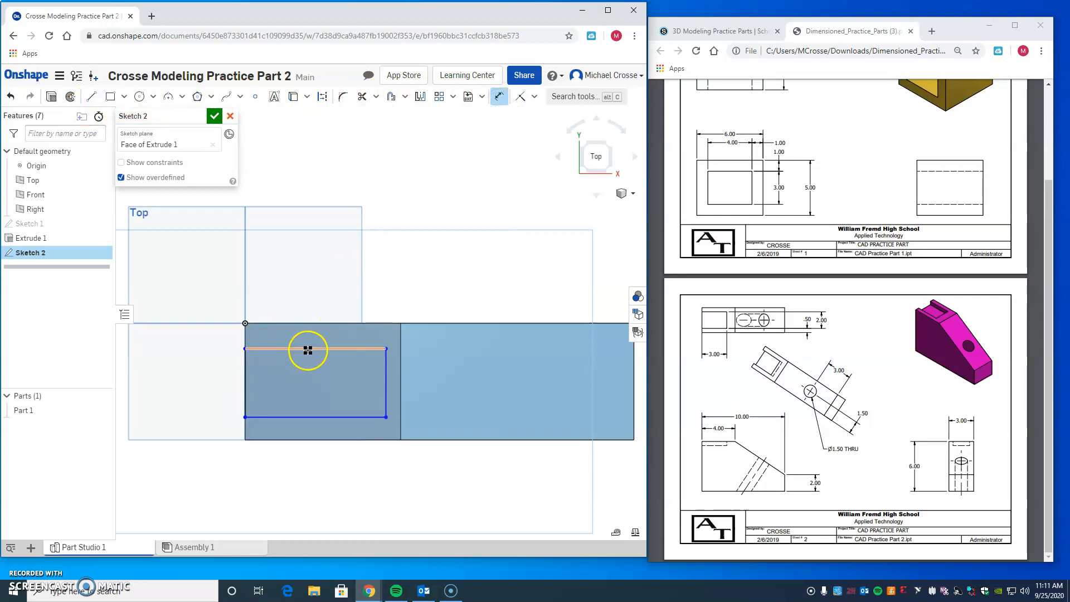
pyautogui.click(326, 269)
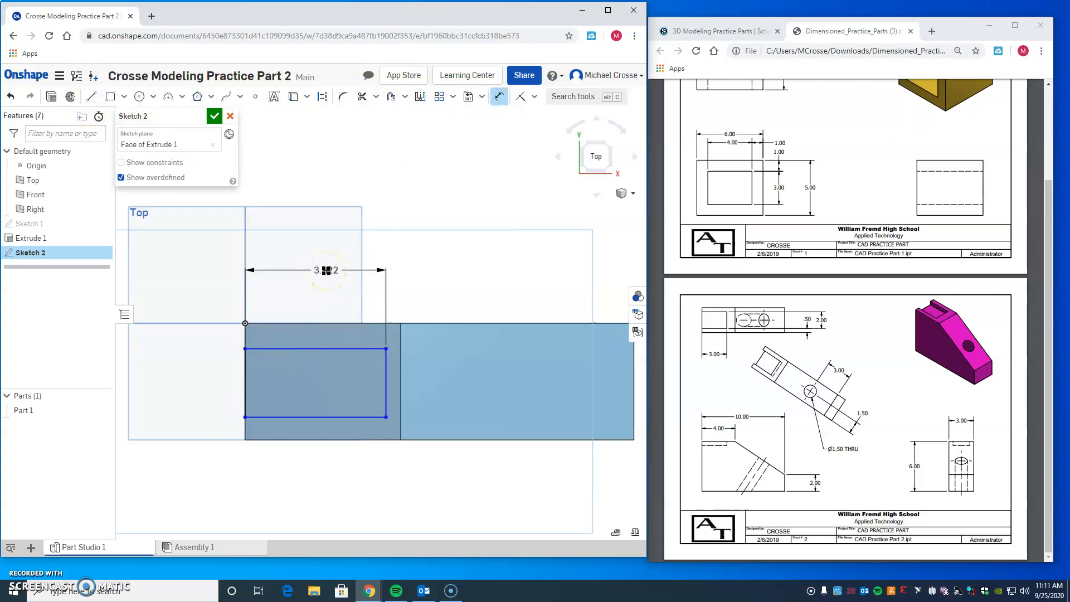
pyautogui.click(719, 352)
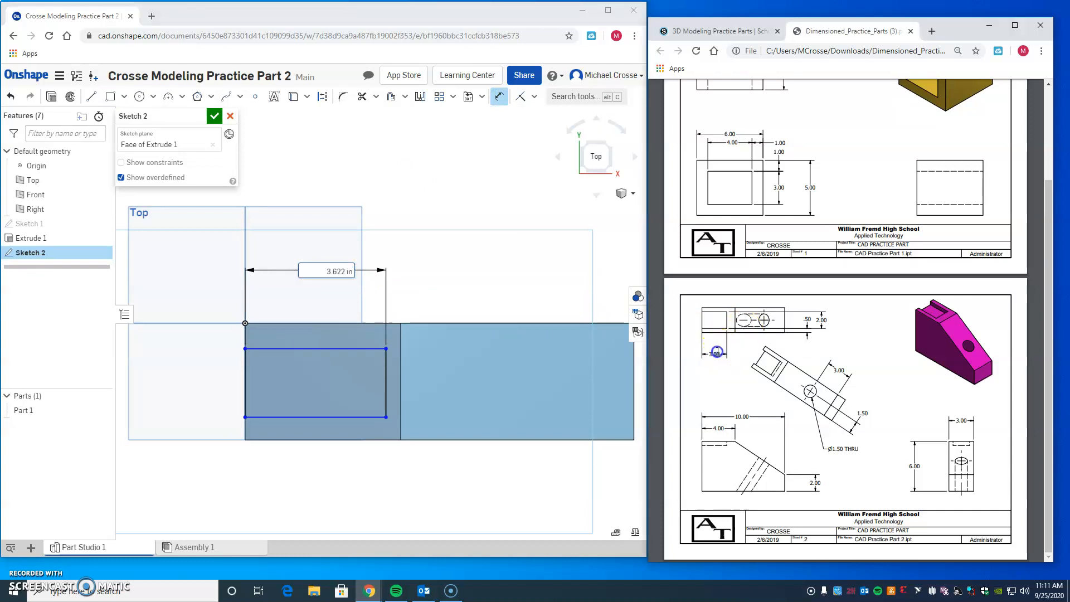
pyautogui.click(334, 270)
pyautogui.click(308, 271)
pyautogui.click(369, 273)
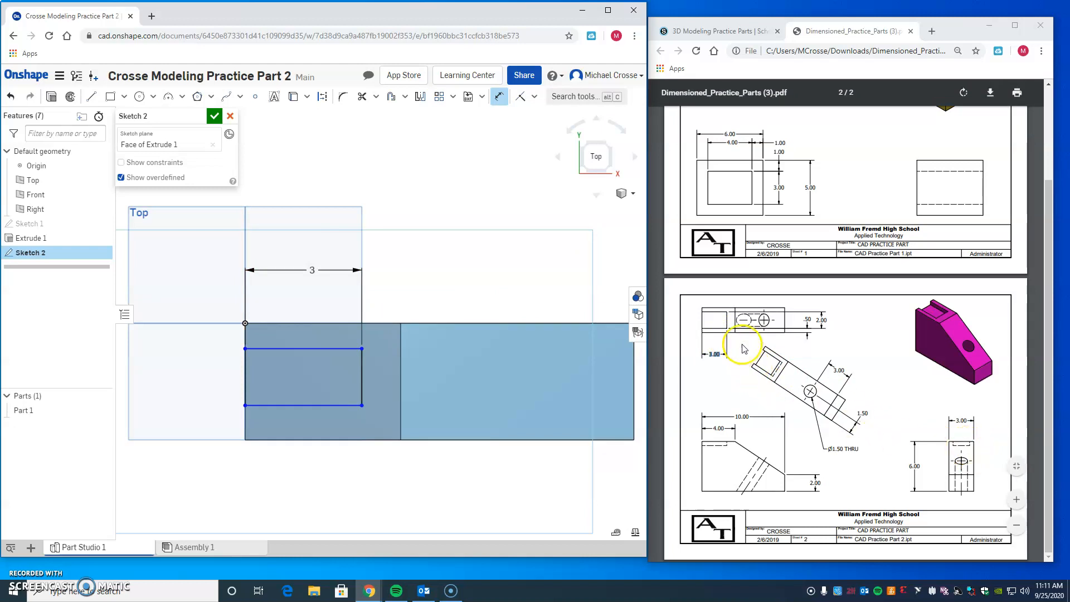
# Step: Dimension the rectangle's width across the body and set it to 2 in
pyautogui.click(823, 321)
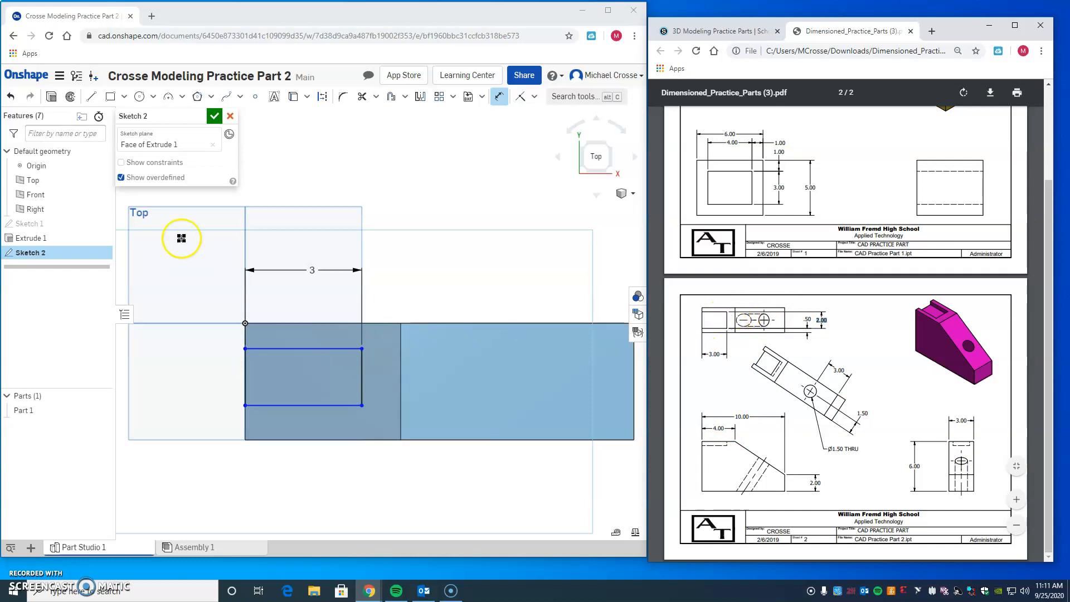
pyautogui.click(363, 383)
pyautogui.click(387, 378)
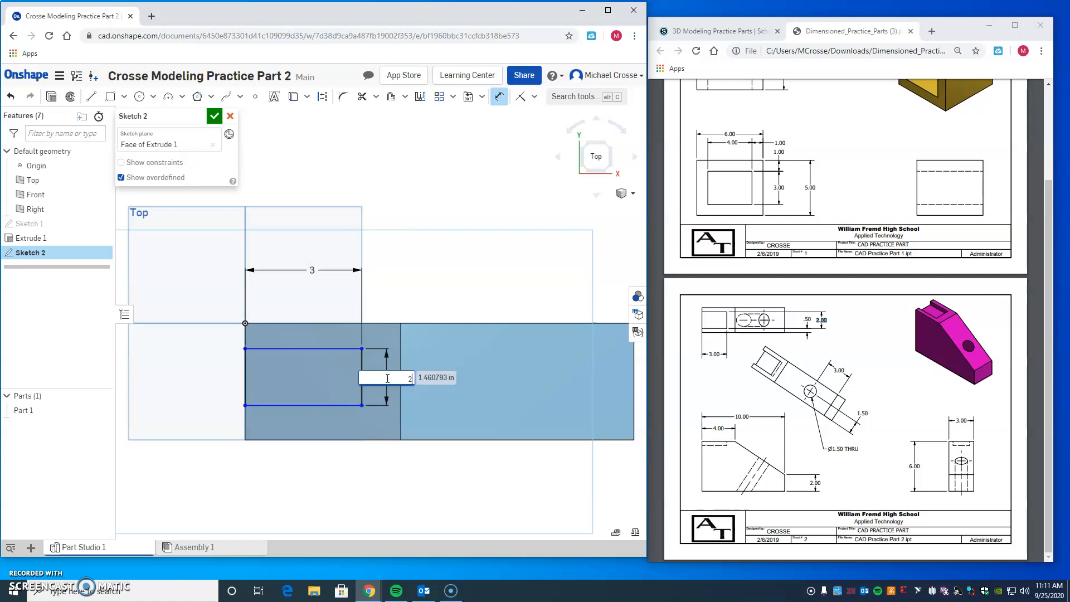
pyautogui.press('Return')
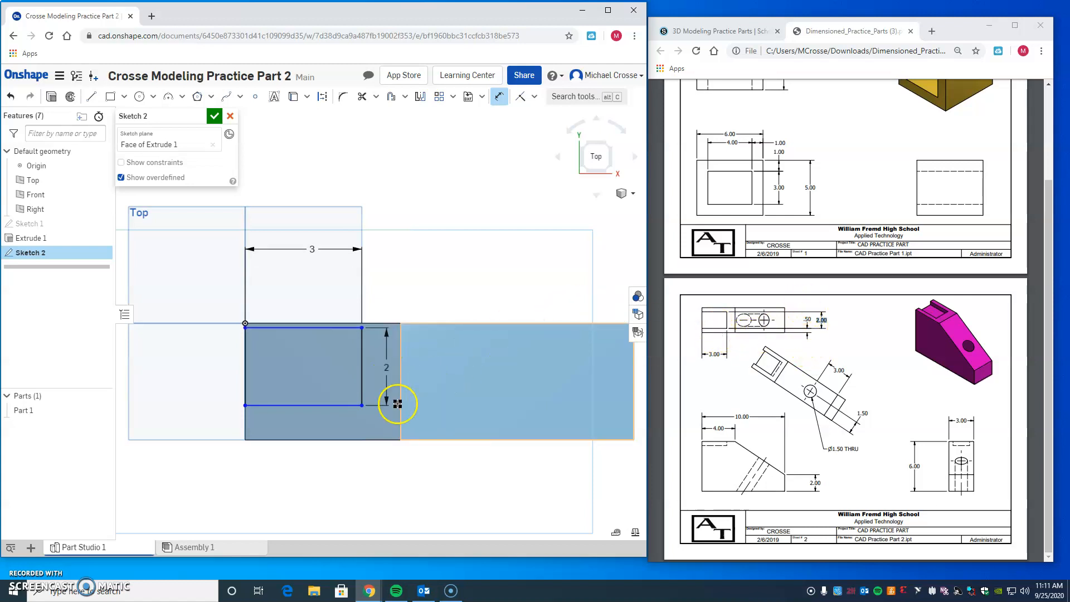
# Step: Set the distance between the rectangle's front side and the body's front edge to 0.5 in
pyautogui.click(343, 405)
pyautogui.click(345, 440)
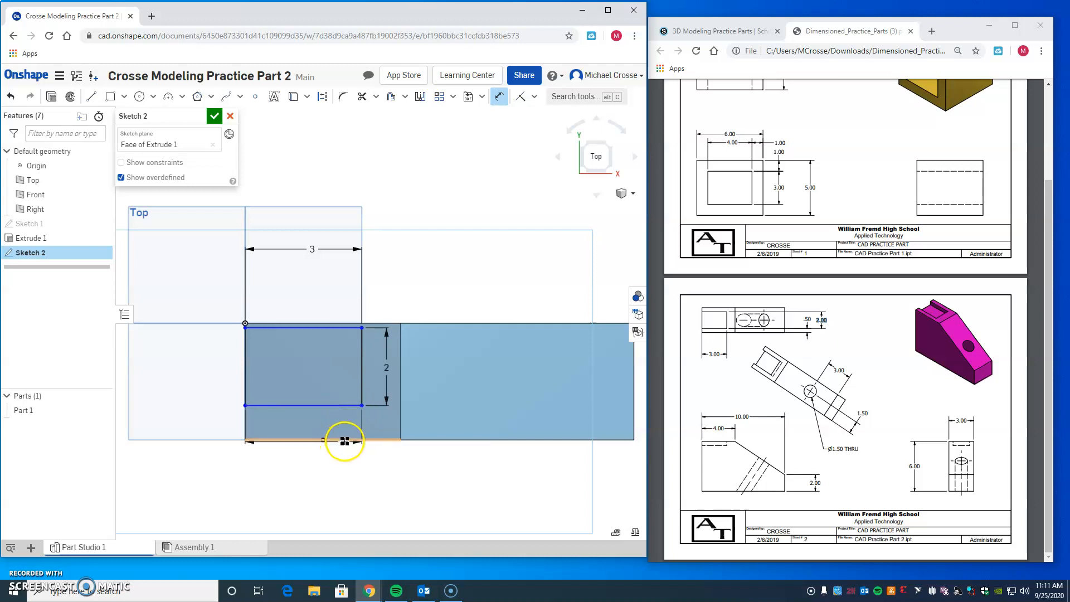
pyautogui.click(455, 416)
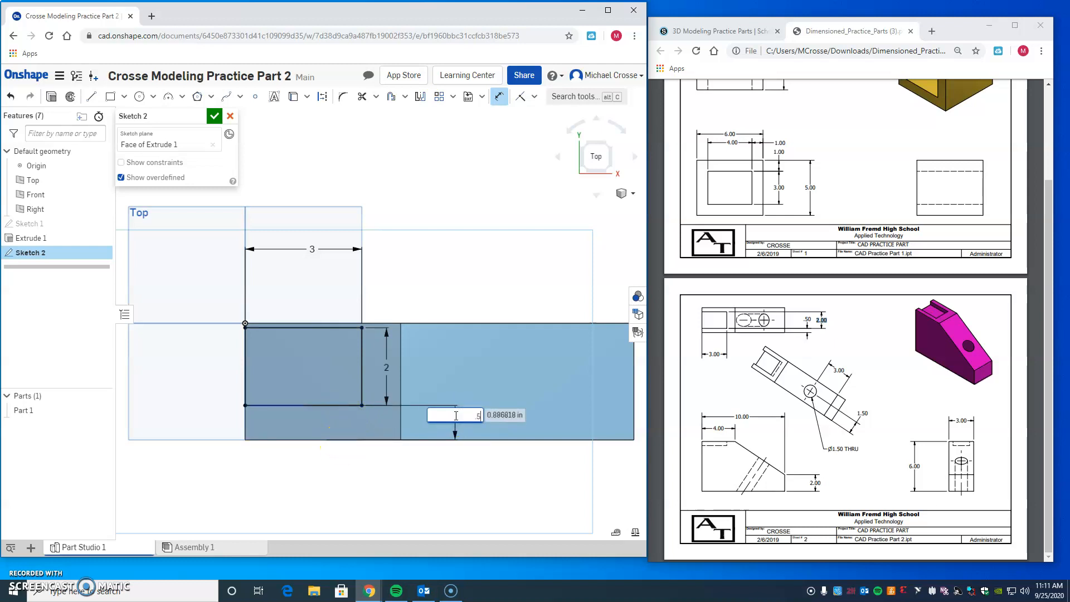
pyautogui.write('.5')
pyautogui.press('Return')
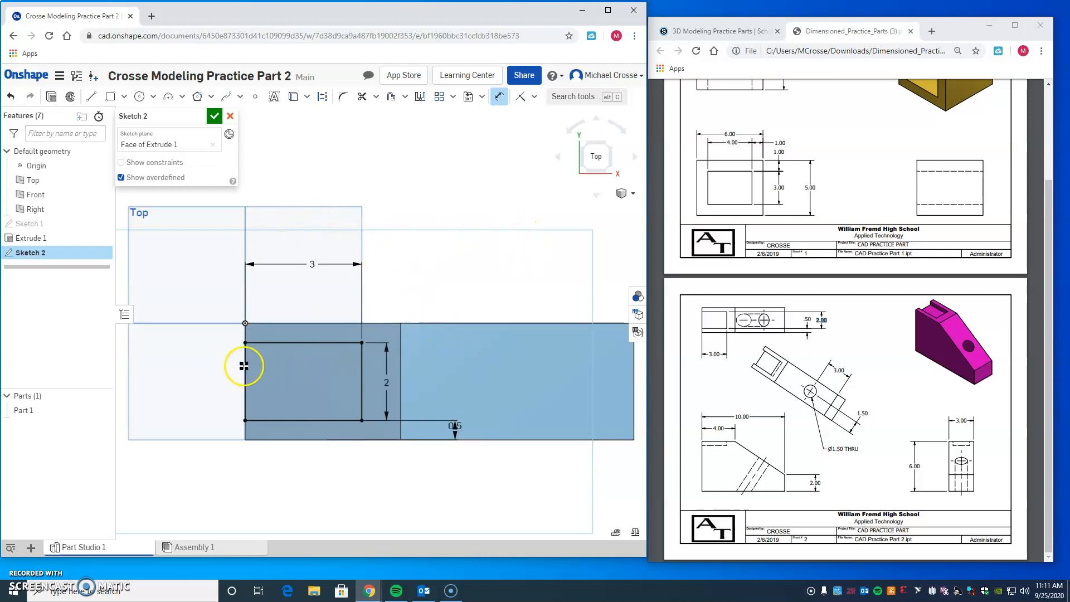
# Step: Try adding redundant dimensions to the rectangle's outer end side and to its gap from the body's back edge
pyautogui.click(245, 368)
pyautogui.click(192, 381)
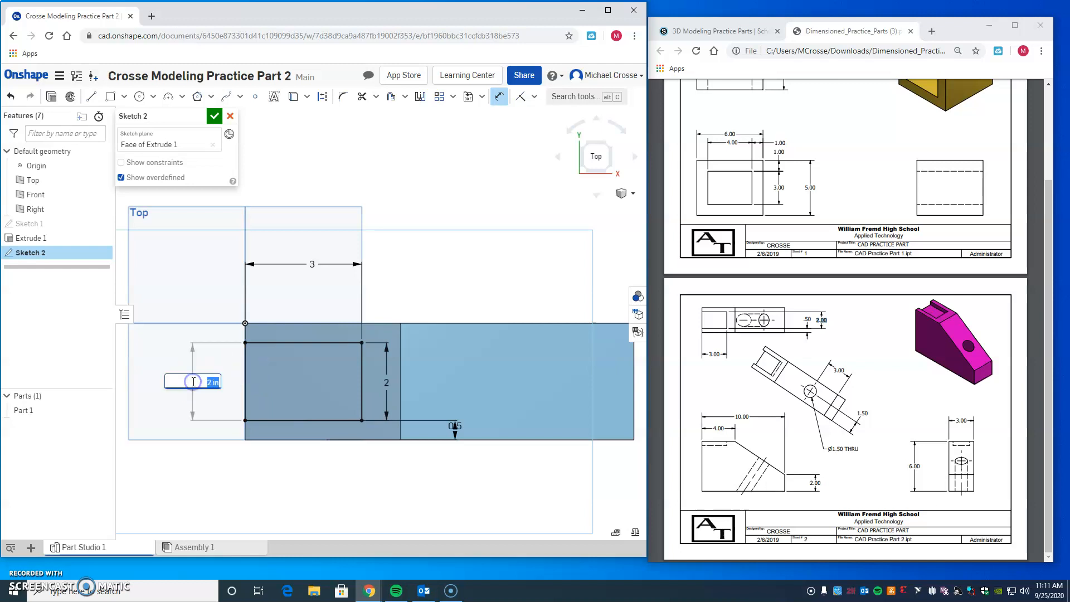
pyautogui.click(318, 345)
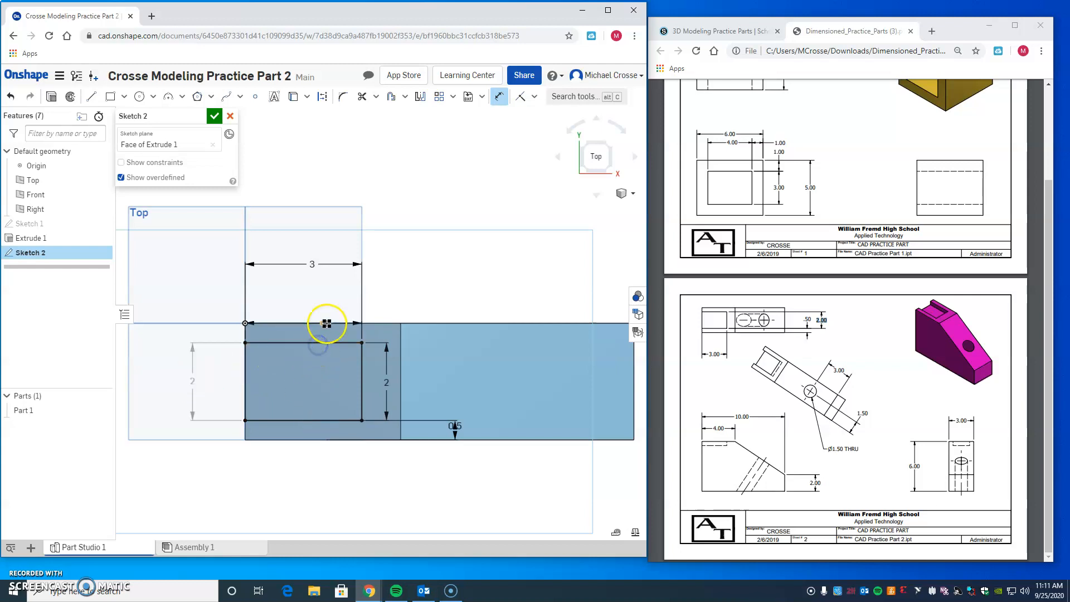
pyautogui.click(339, 323)
pyautogui.click(476, 342)
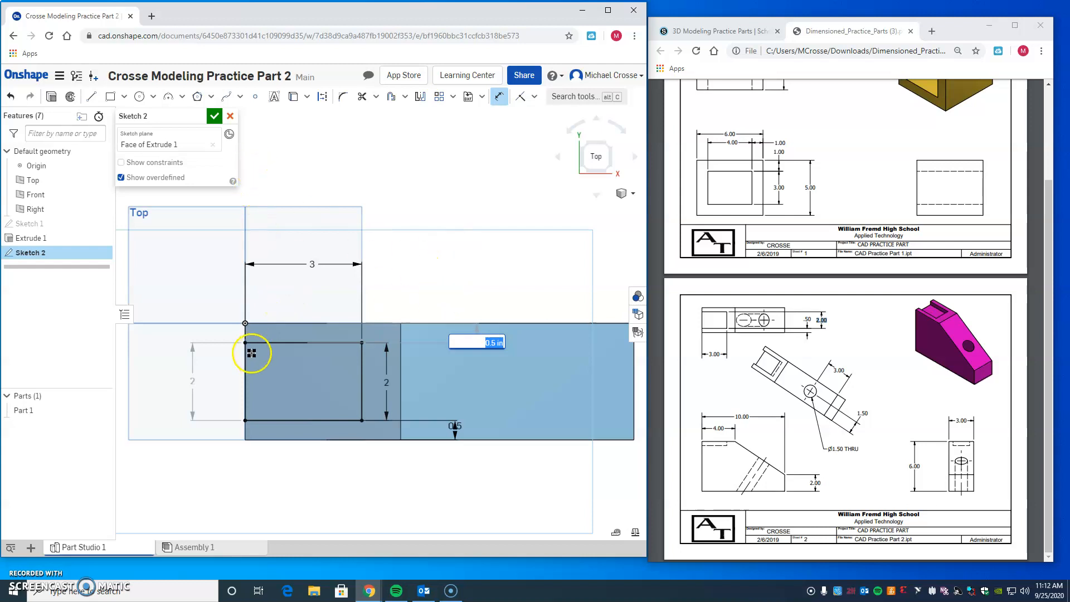
pyautogui.press('Escape')
pyautogui.press('Escape')
# Step: Delete the two redundant dimensions and finish the rectangle sketch
pyautogui.rightClick(193, 379)
pyautogui.press('Delete')
pyautogui.click(476, 336)
pyautogui.press('Delete')
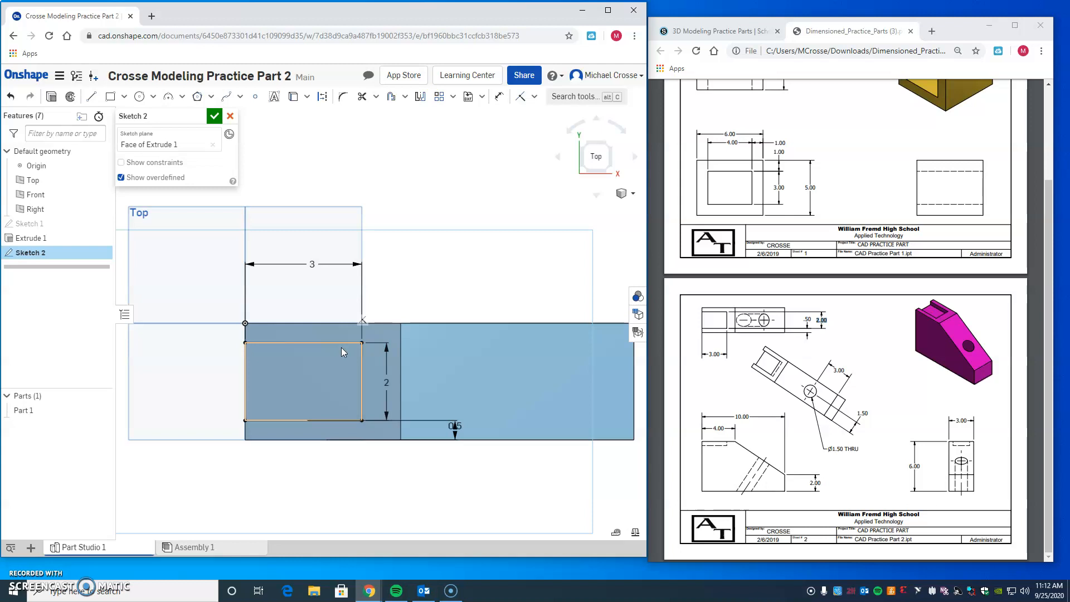
pyautogui.click(214, 117)
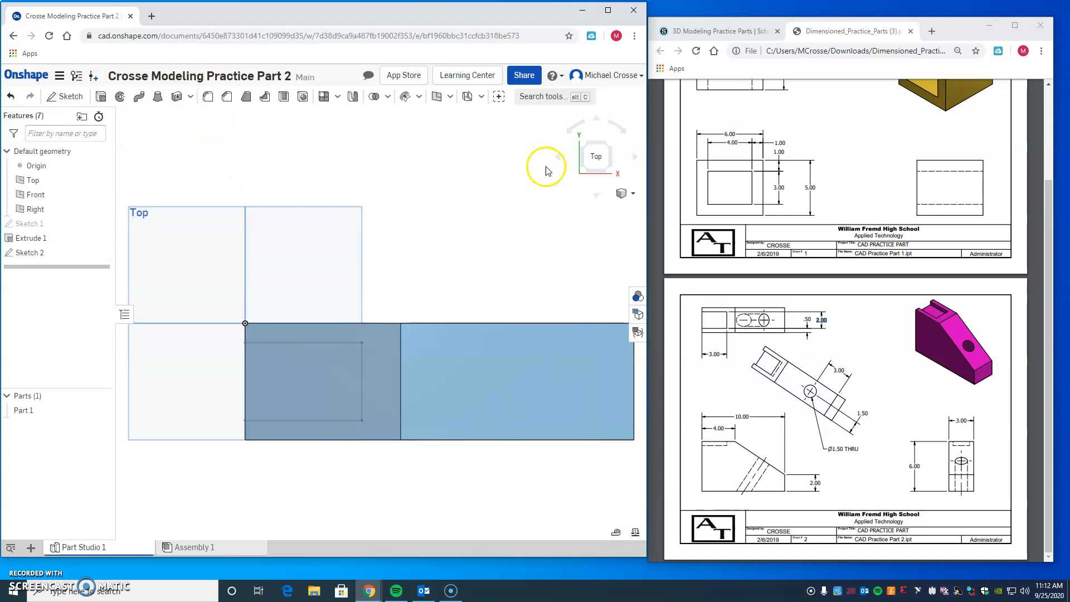
# Step: Try extruding the rectangle 1 in upward as added material, and undo that extrusion
pyautogui.click(607, 172)
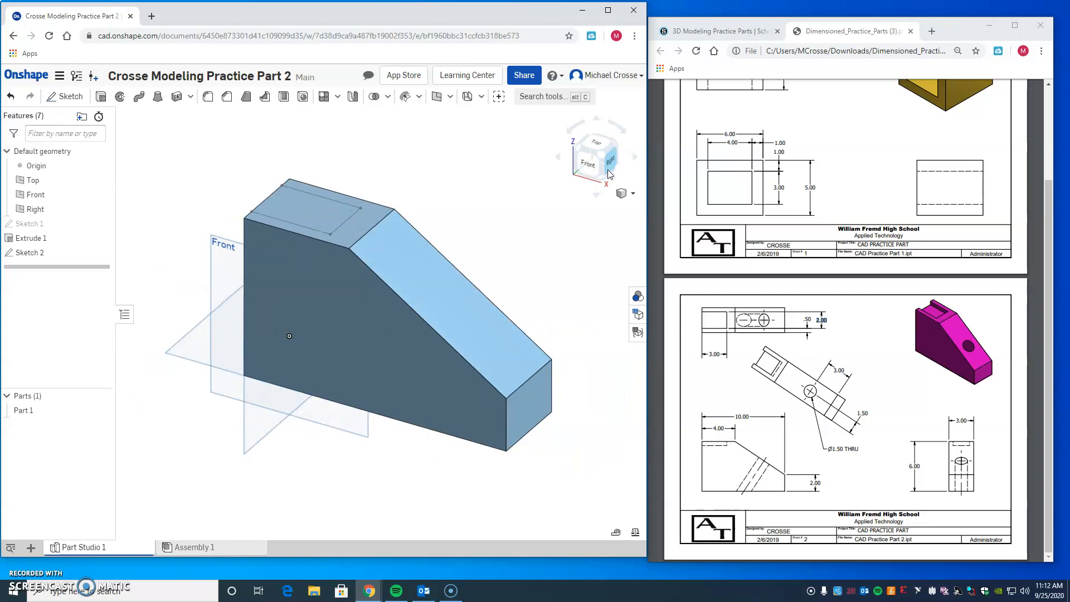
pyautogui.click(101, 96)
pyautogui.click(283, 197)
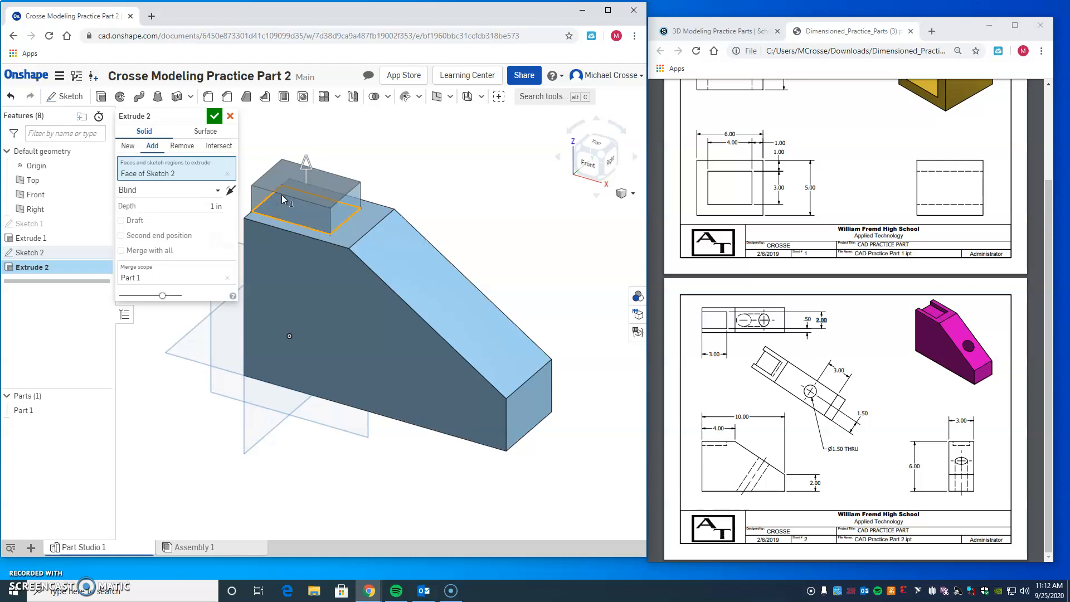
pyautogui.click(787, 530)
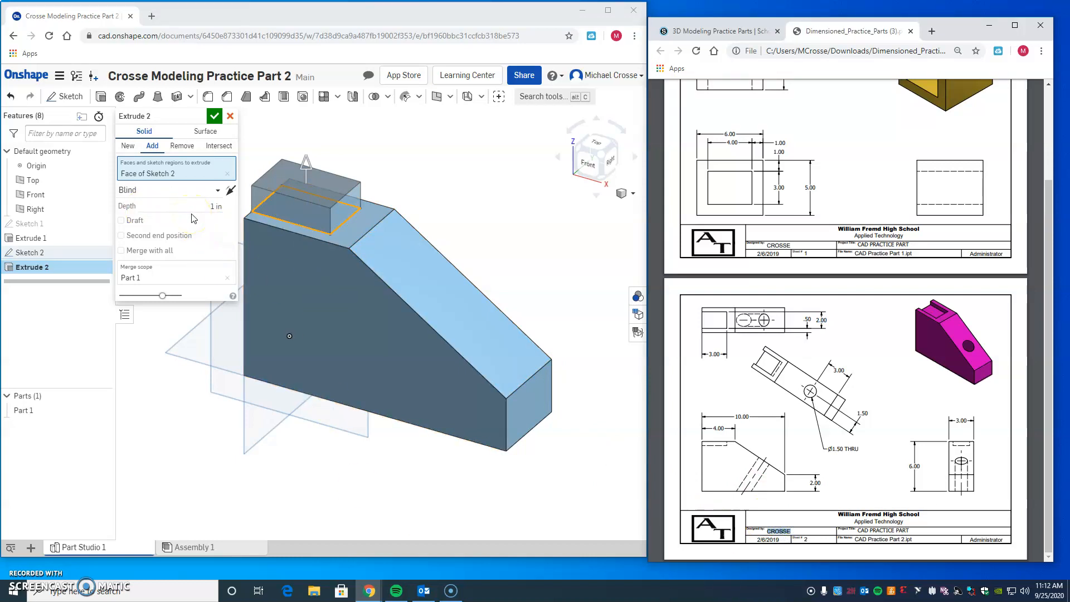
pyautogui.click(214, 116)
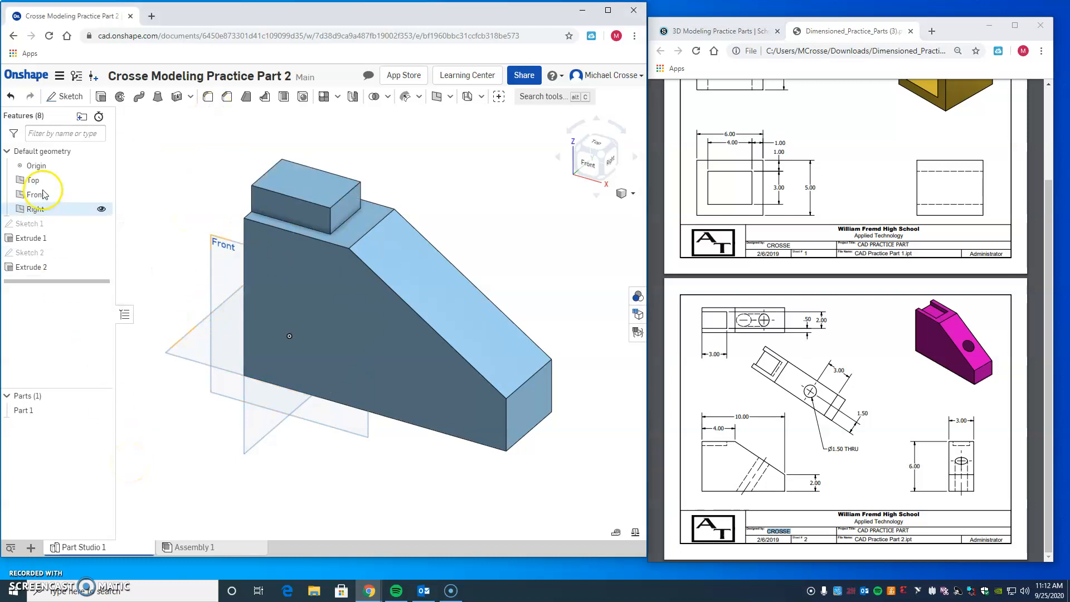
pyautogui.click(11, 96)
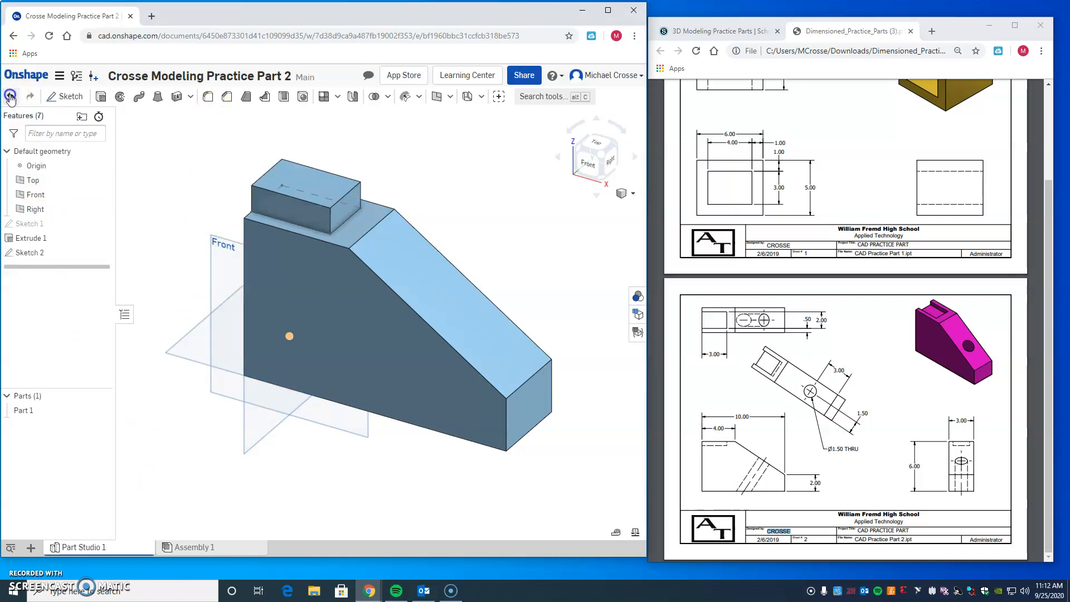
# Step: Extrude the rectangle as a blind Remove in the opposite direction, cutting 0.5 in deep into the body
pyautogui.click(101, 96)
pyautogui.click(300, 213)
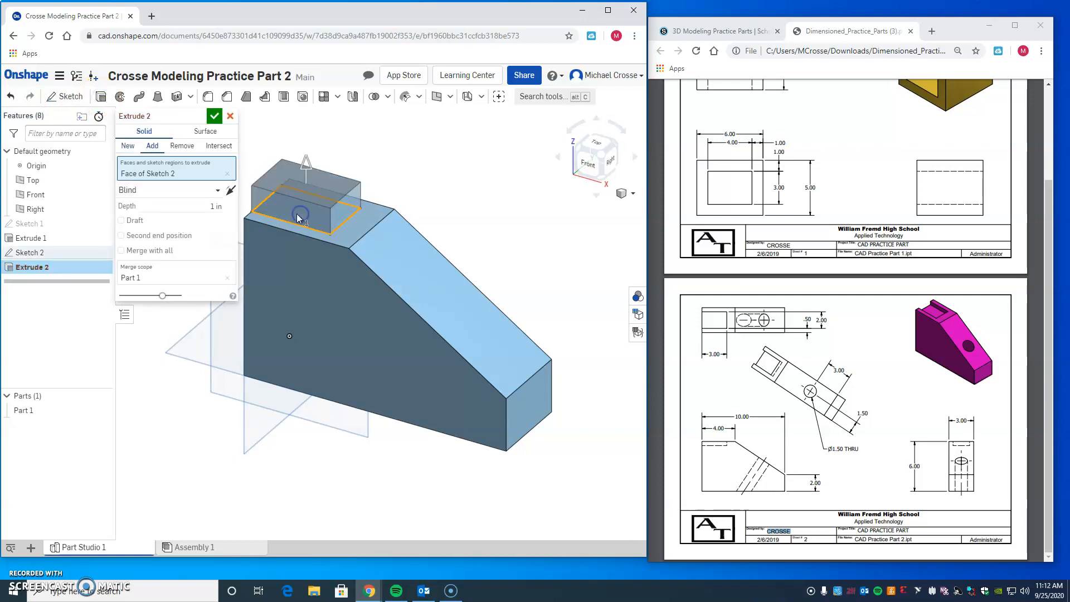
pyautogui.click(229, 192)
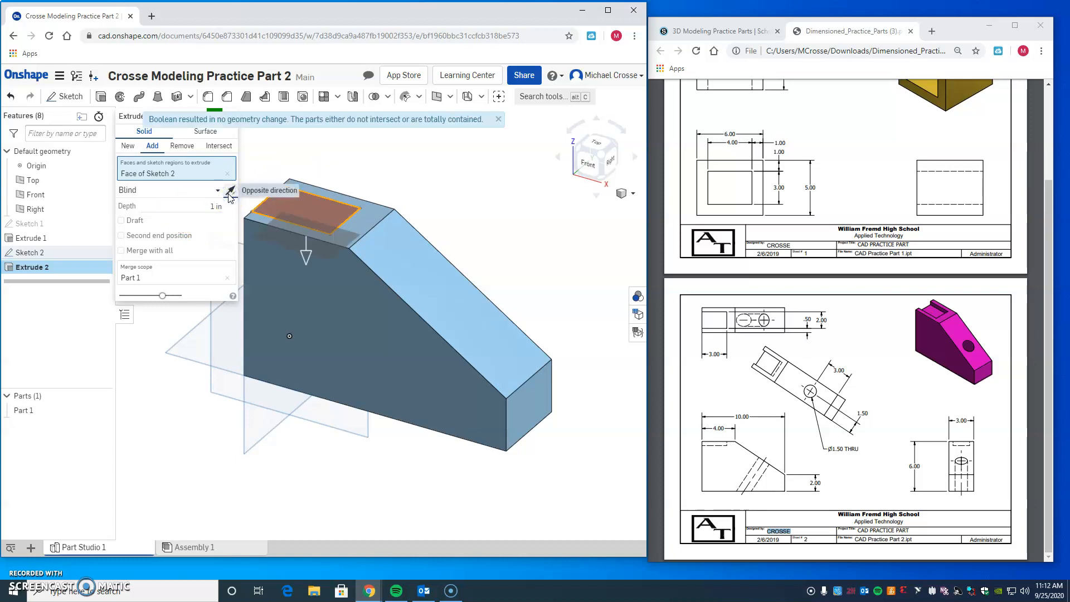
pyautogui.click(229, 194)
pyautogui.click(146, 146)
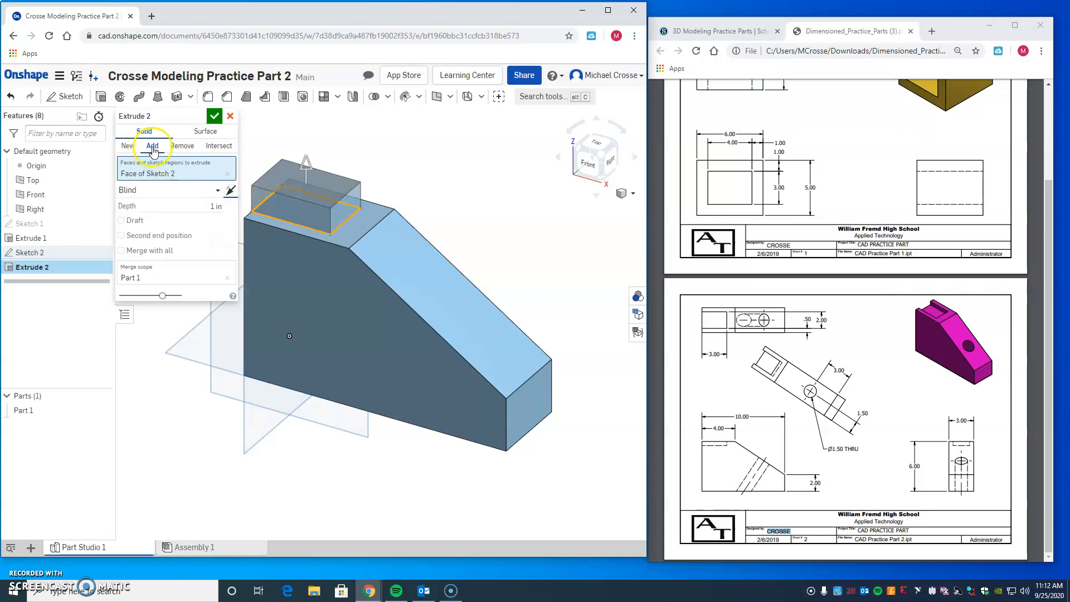
pyautogui.click(183, 146)
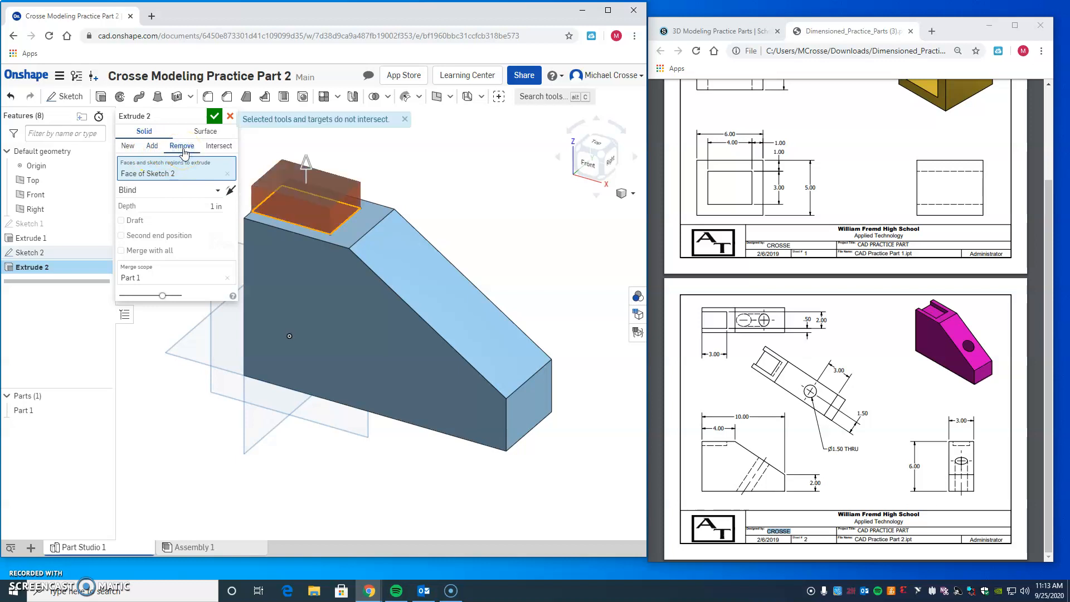
pyautogui.click(230, 192)
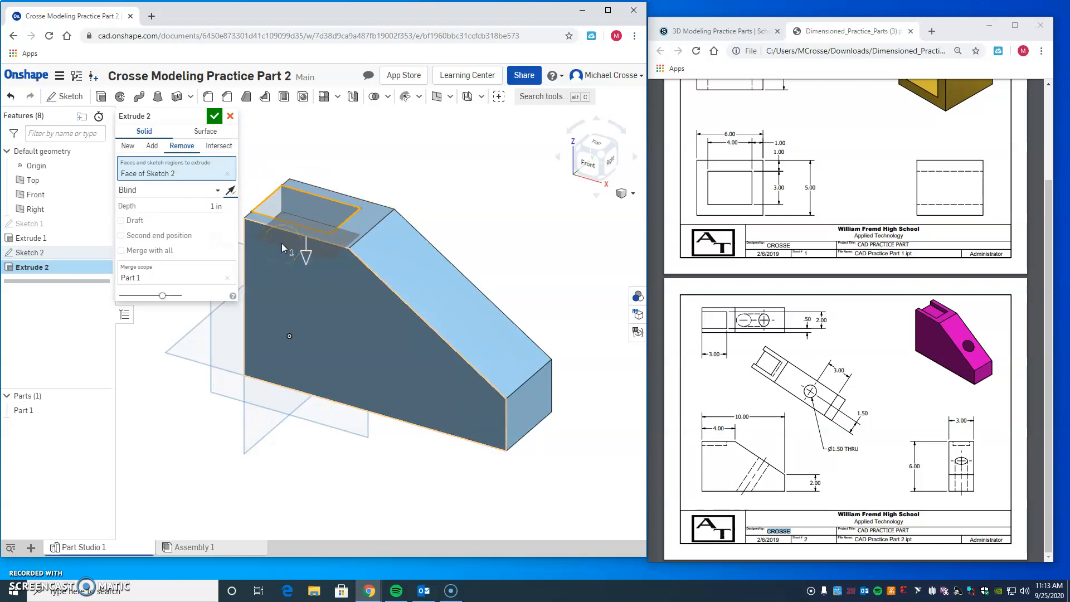
pyautogui.click(193, 207)
pyautogui.write('0.5')
pyautogui.click(214, 117)
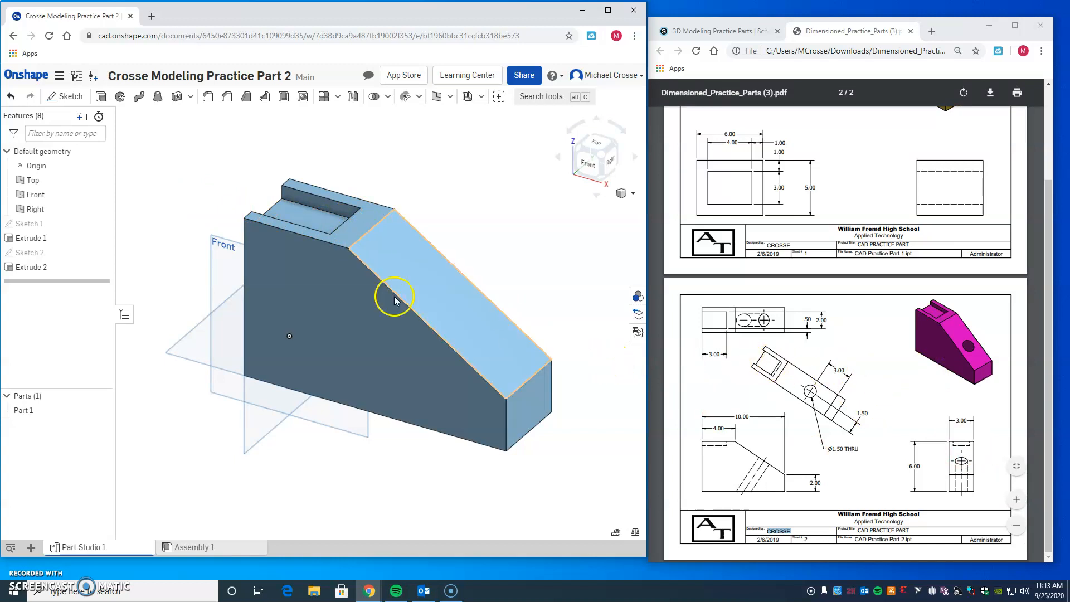
# Step: Start a sketch on the body's sloped face and draw a circle about 1.7 in in diameter near its middle
pyautogui.click(68, 97)
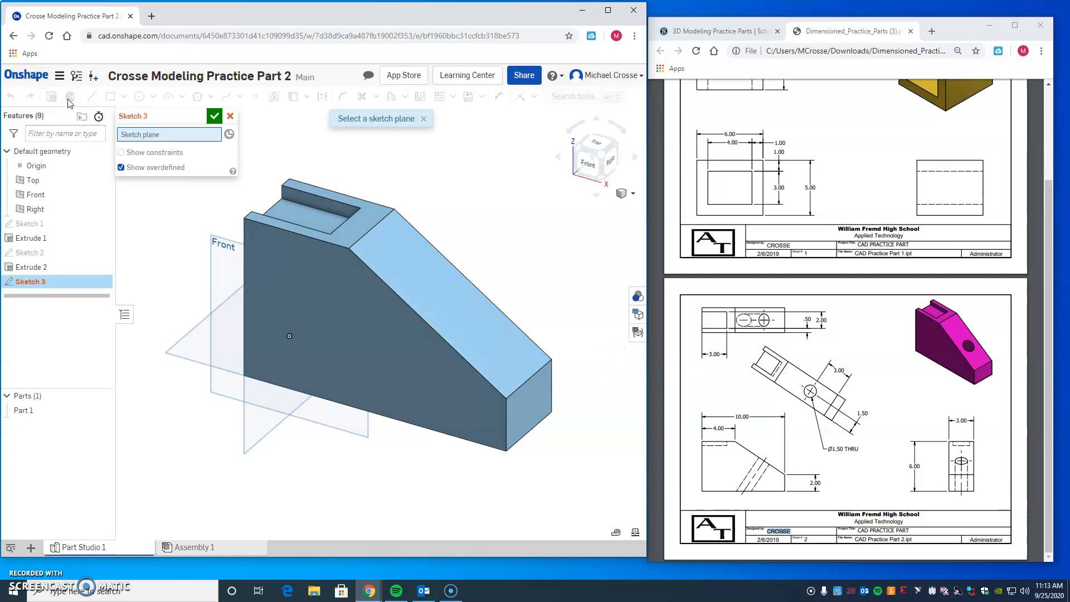
pyautogui.click(456, 303)
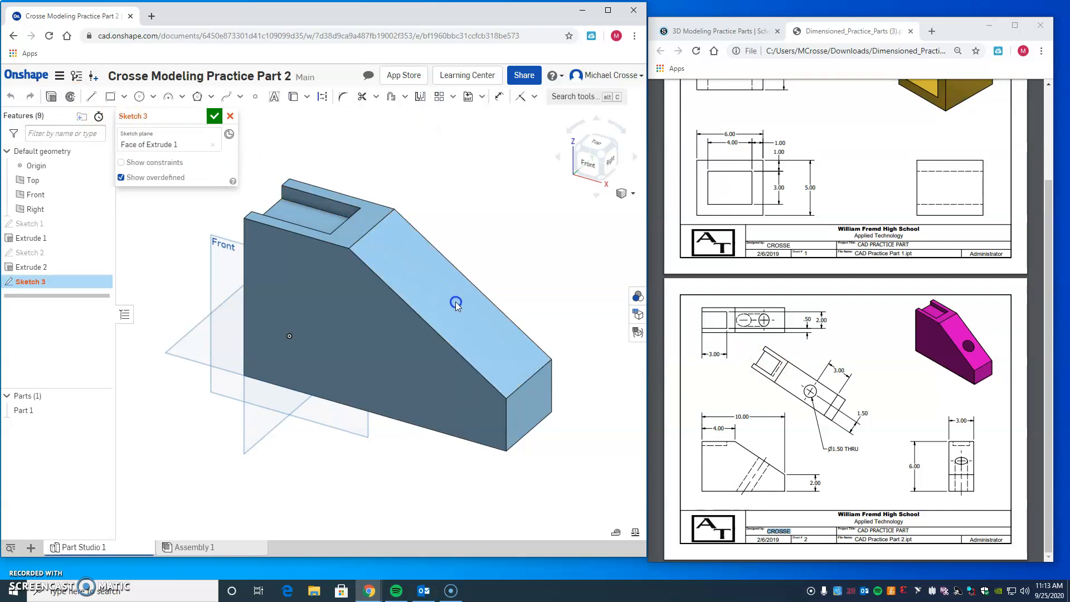
pyautogui.click(612, 160)
pyautogui.click(608, 145)
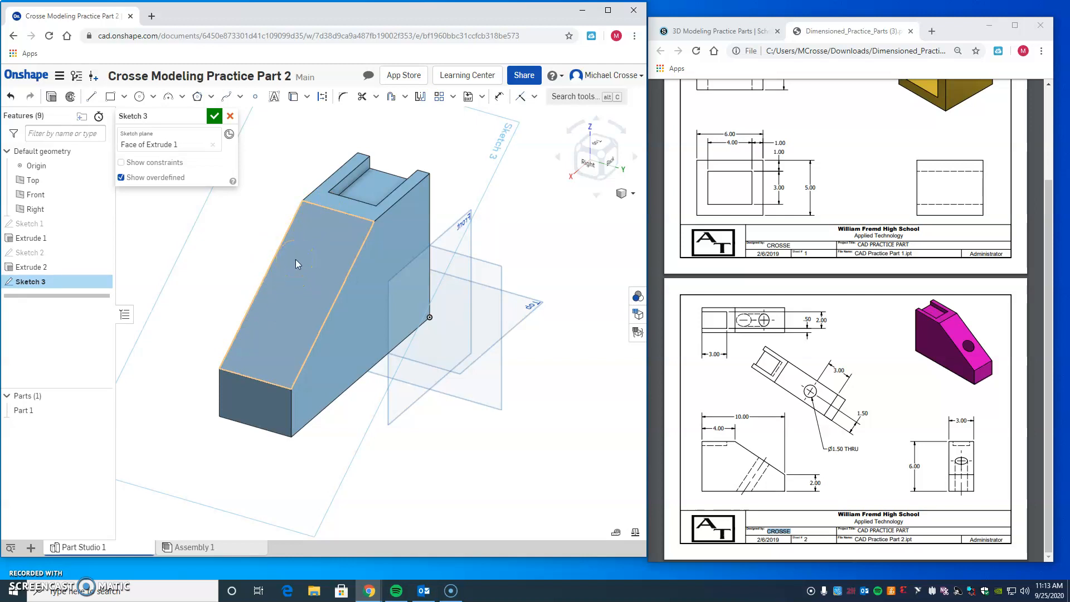
pyautogui.click(139, 101)
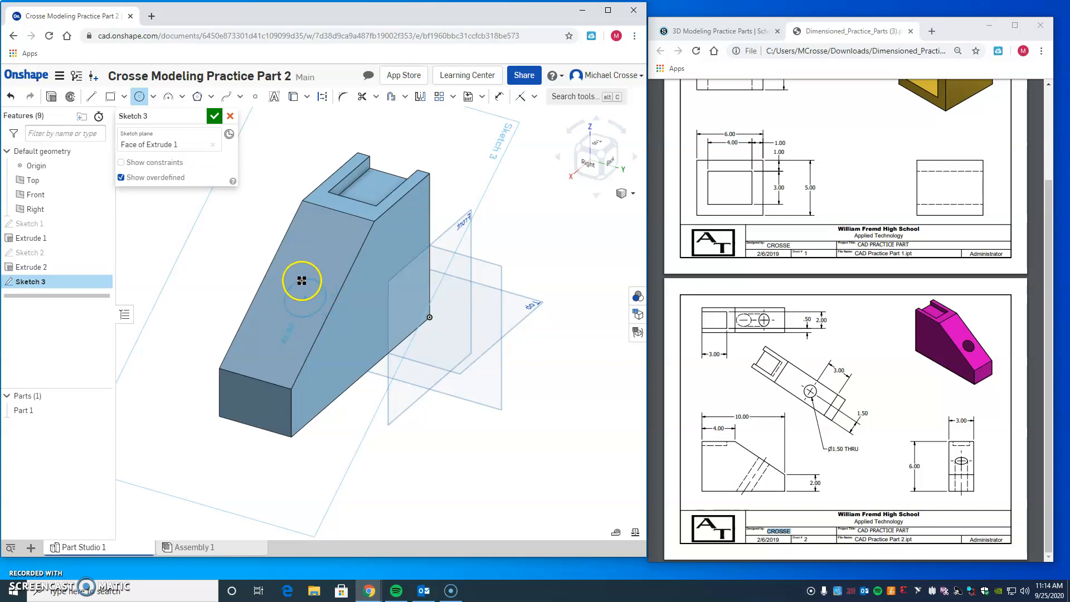
pyautogui.click(302, 278)
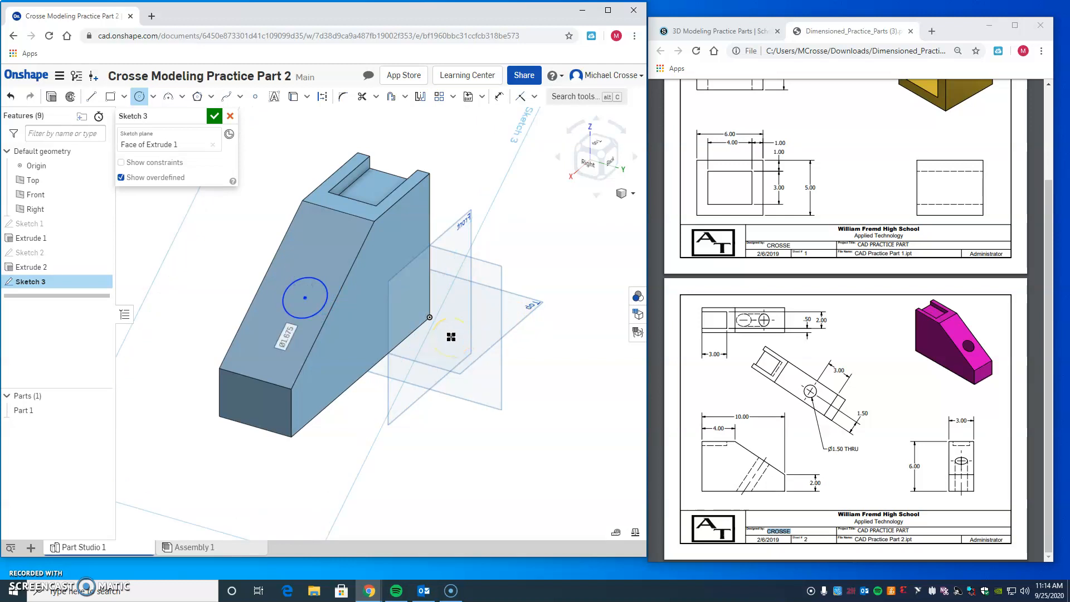
# Step: Dimension the circle's diameter as 1.5 in, matching the drawing's hole callout, and close the sketch
pyautogui.click(500, 96)
pyautogui.click(311, 279)
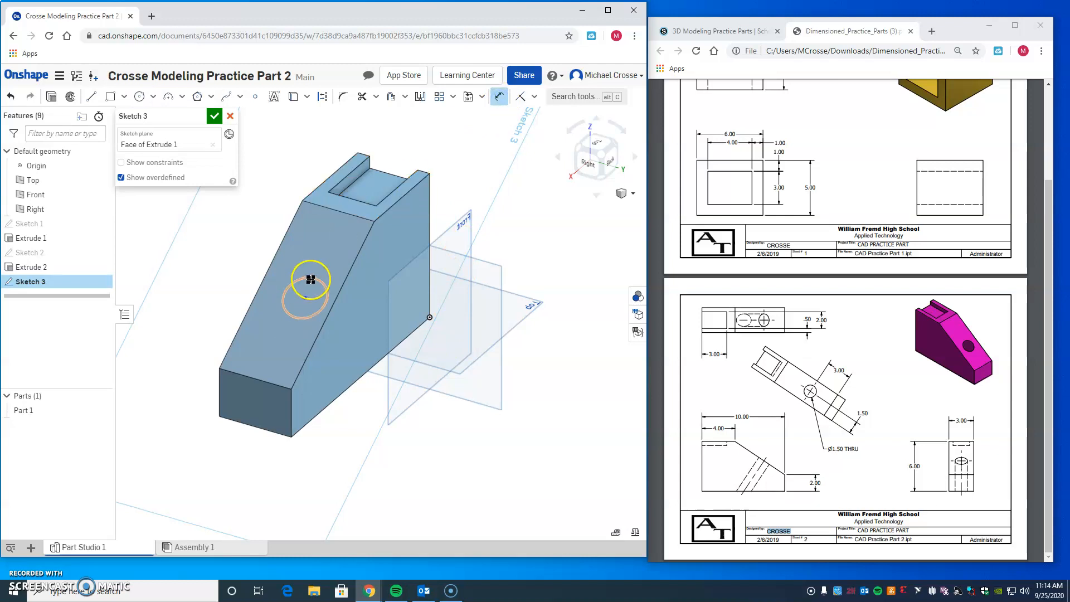
pyautogui.click(311, 279)
pyautogui.click(230, 233)
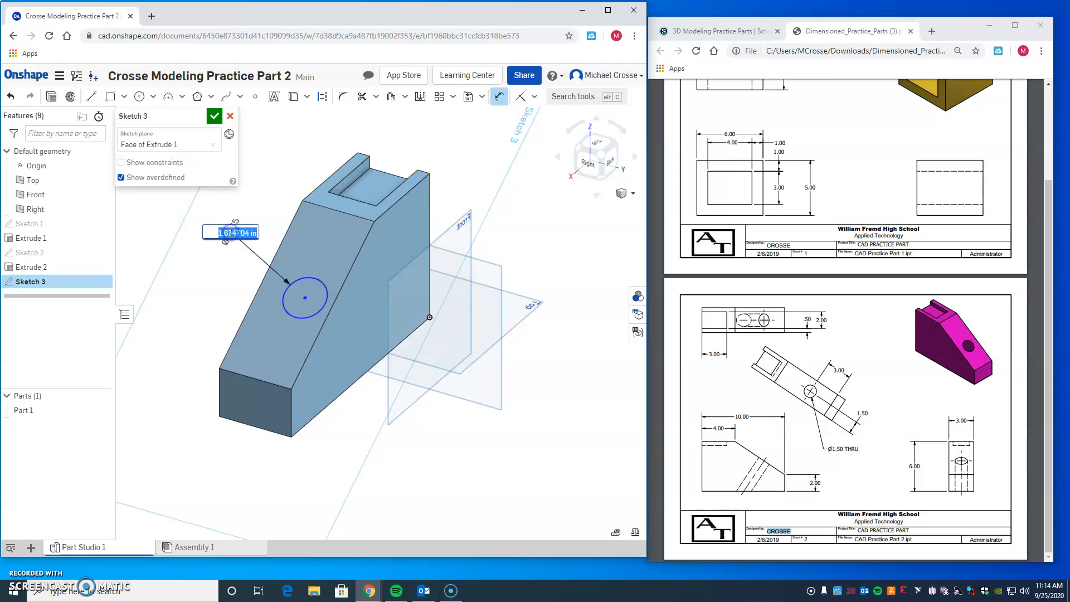
pyautogui.click(833, 448)
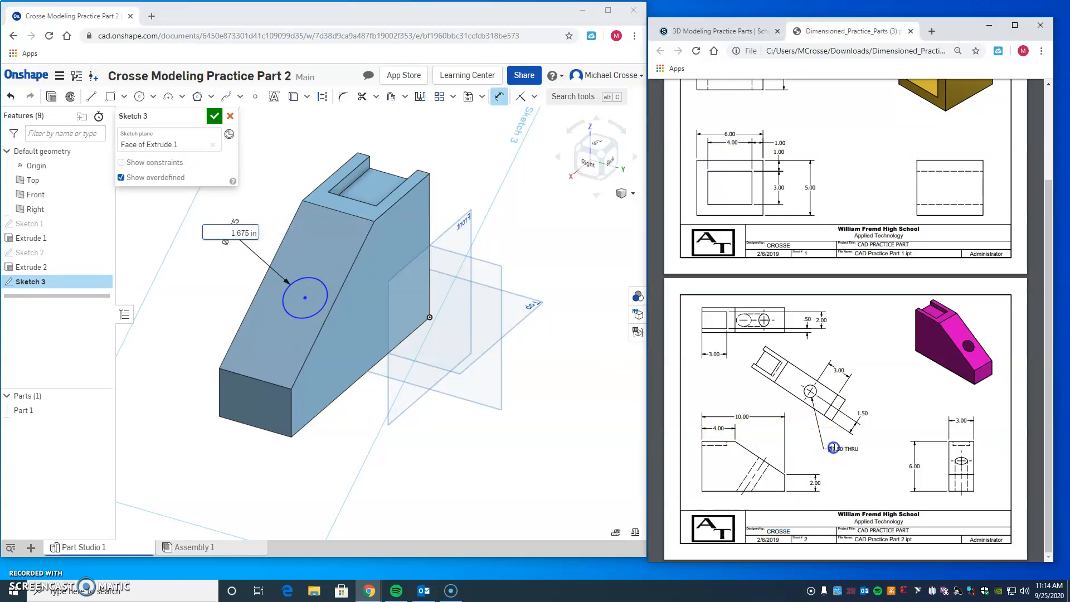
pyautogui.click(230, 233)
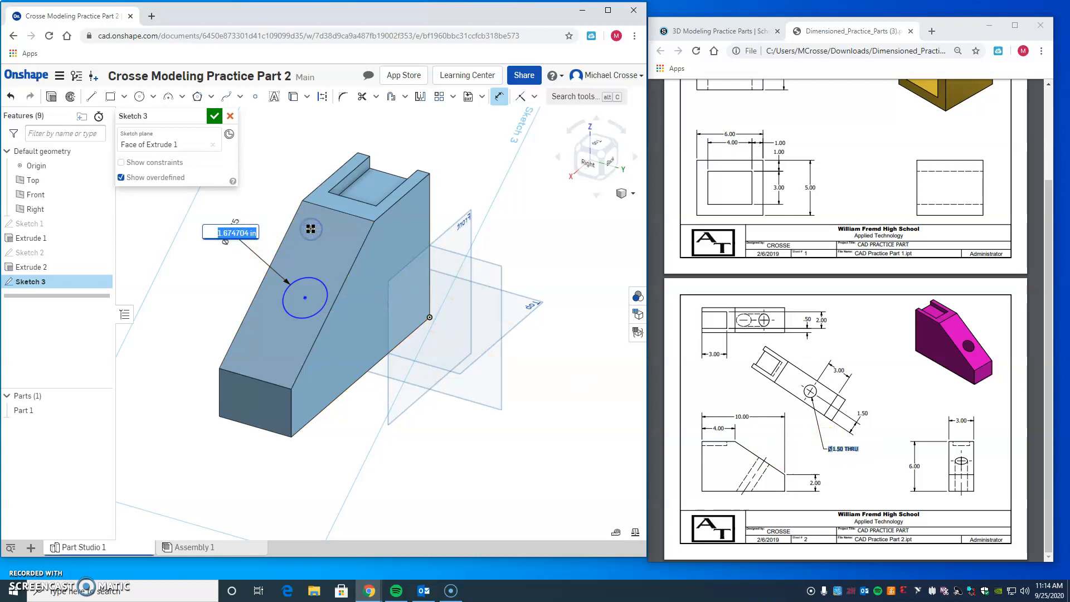
pyautogui.write('1.5')
pyautogui.click(214, 116)
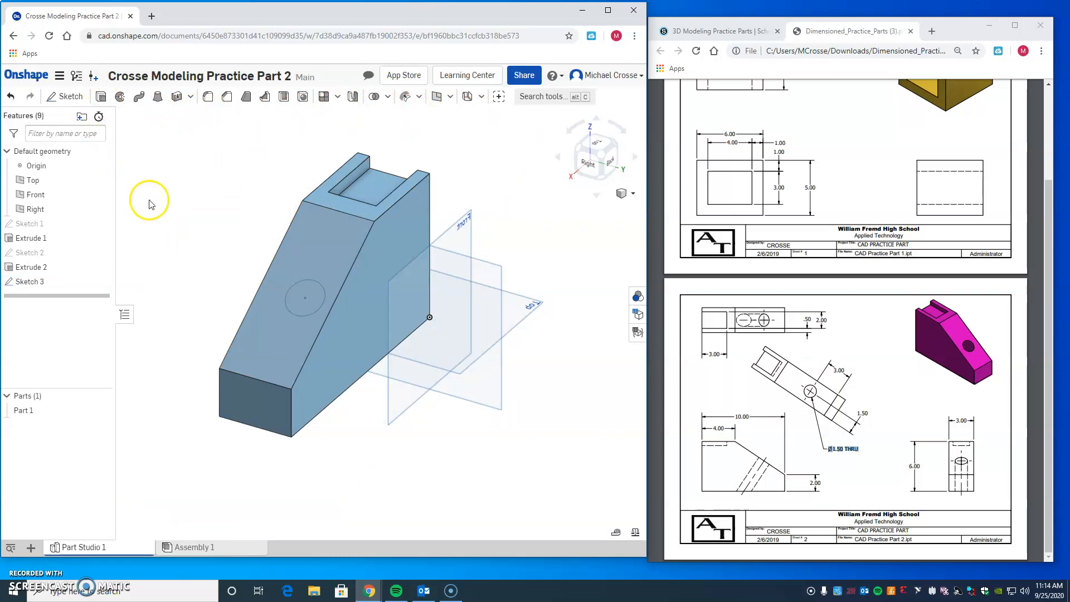
# Step: Reopen the circle's sketch for editing and move the circle slightly up the sloped face
pyautogui.rightClick(35, 283)
pyautogui.click(96, 298)
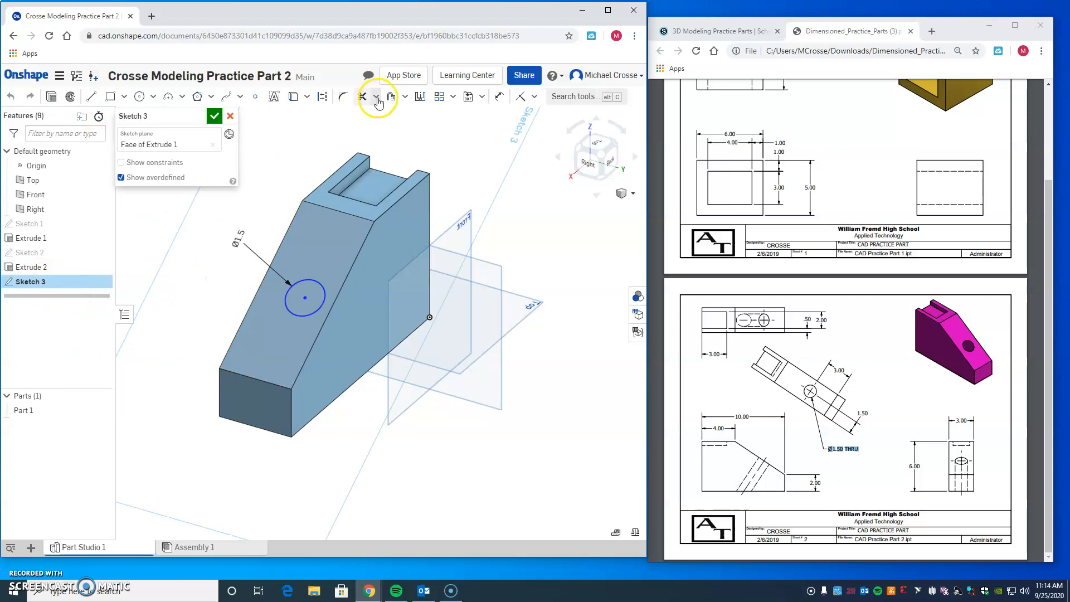
pyautogui.click(500, 96)
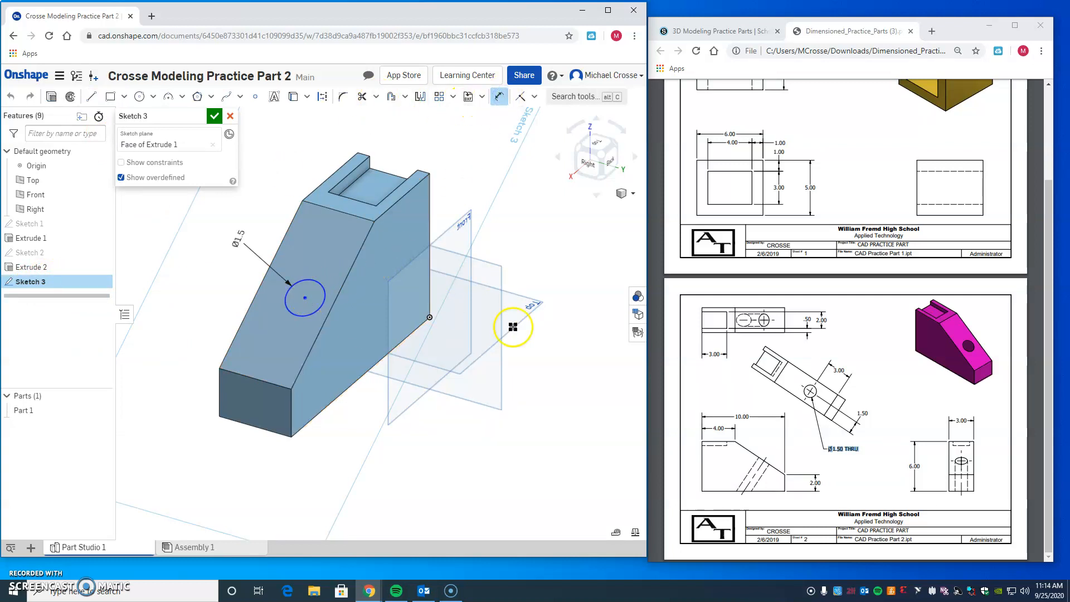
pyautogui.press('Escape')
pyautogui.moveTo(307, 301)
pyautogui.mouseDown()
pyautogui.moveTo(301, 250)
pyautogui.moveTo(273, 353)
pyautogui.moveTo(310, 234)
pyautogui.moveTo(268, 348)
pyautogui.moveTo(329, 233)
pyautogui.moveTo(290, 308)
pyautogui.moveTo(304, 289)
pyautogui.mouseUp()
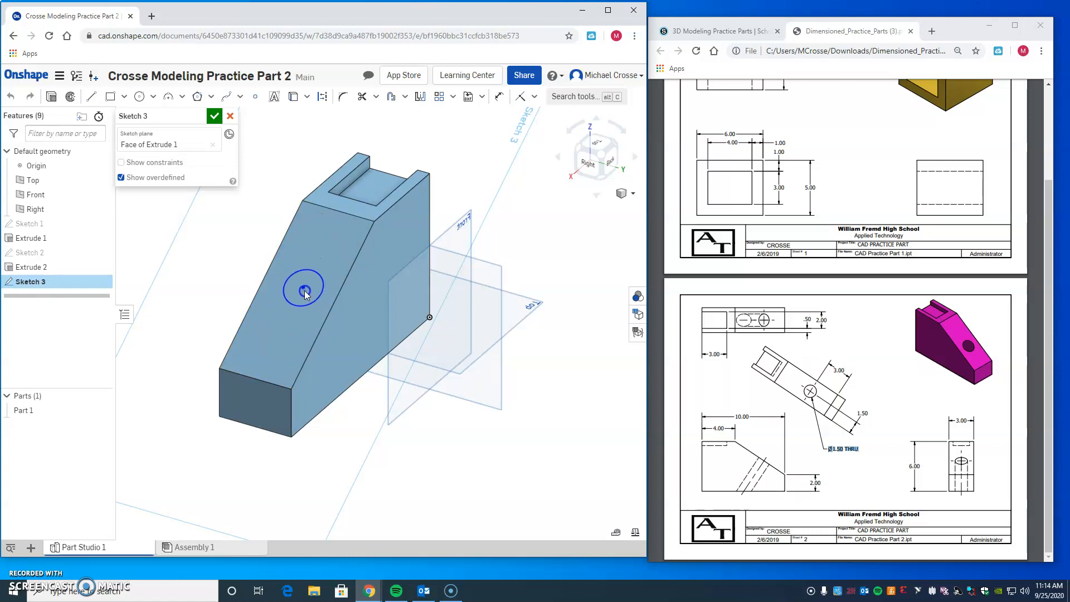
# Step: Dimension the circle's center 3 in from the lower edge of the sloped face
pyautogui.click(499, 96)
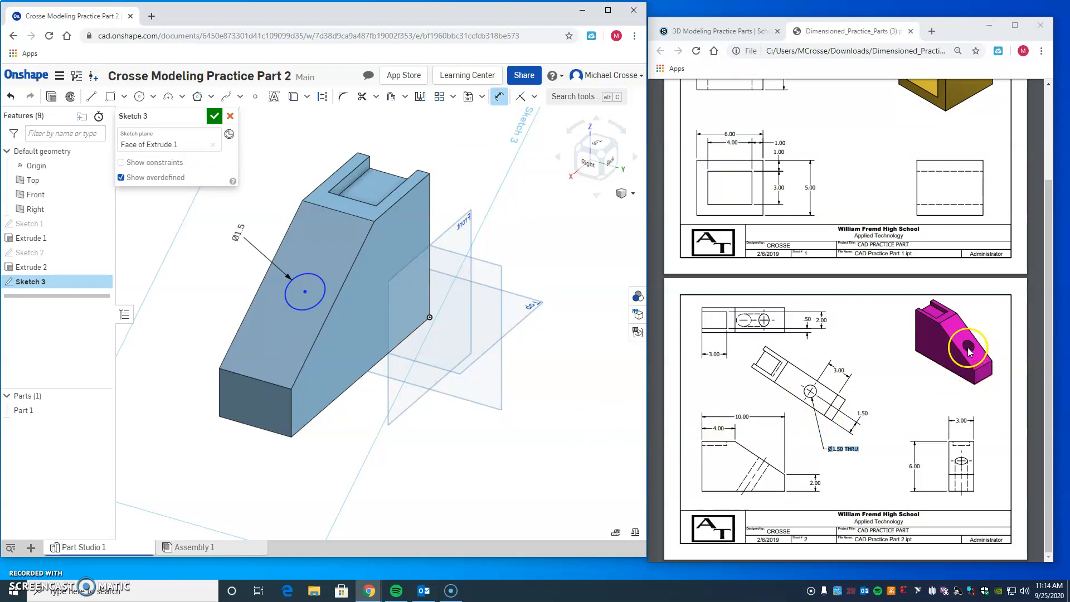
pyautogui.click(845, 369)
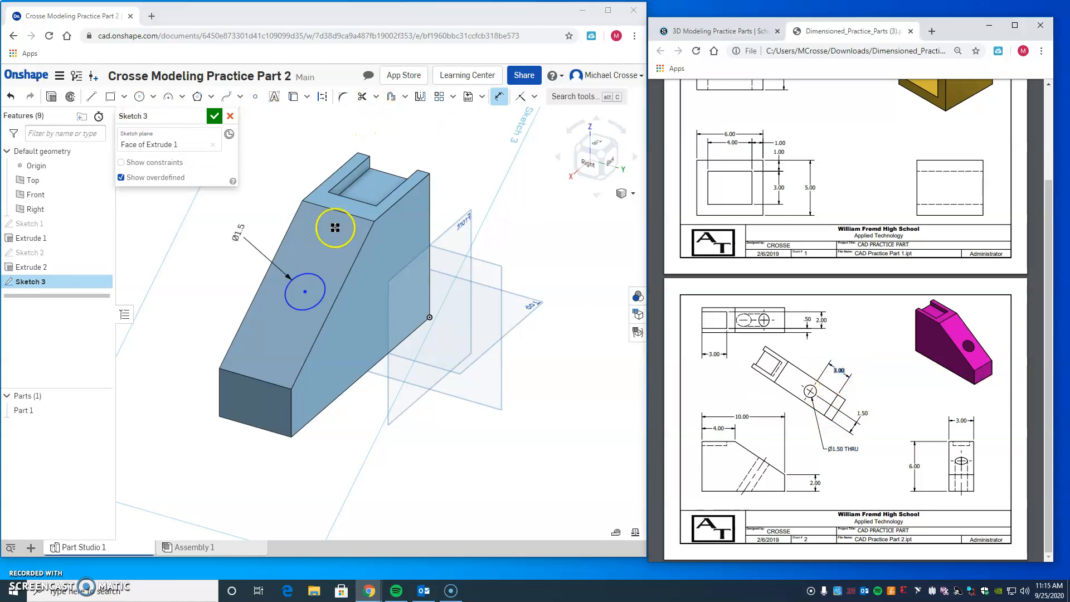
pyautogui.click(254, 380)
pyautogui.click(305, 292)
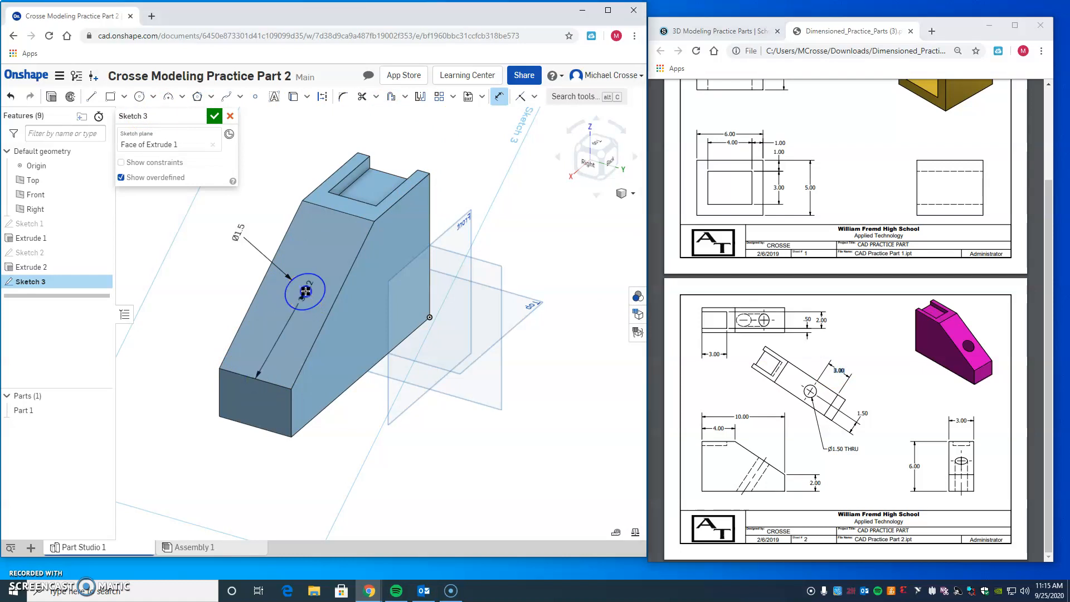
pyautogui.click(196, 301)
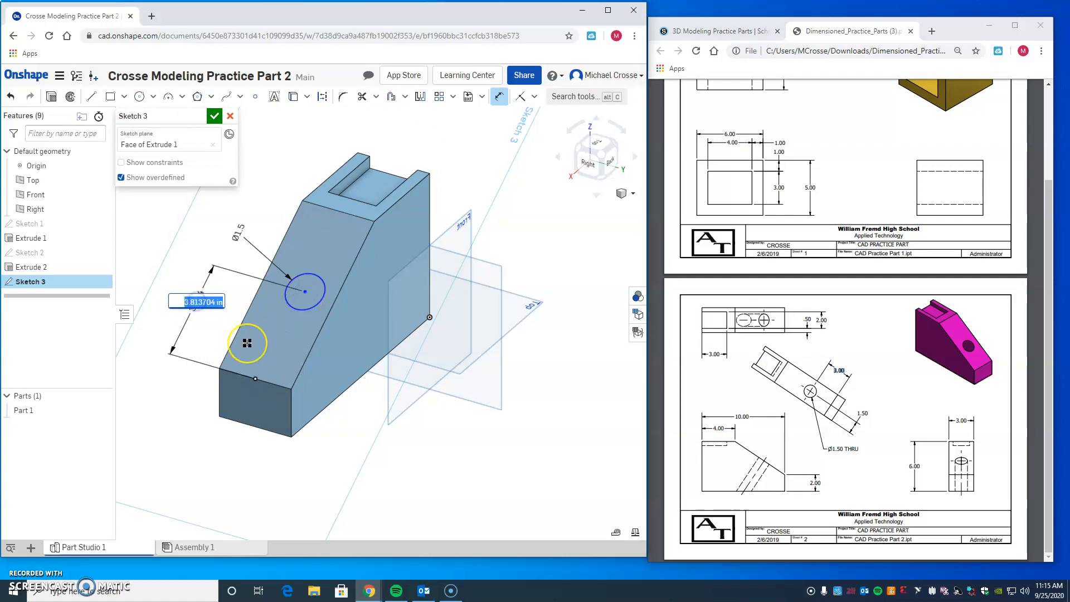
pyautogui.write('3')
pyautogui.press('Return')
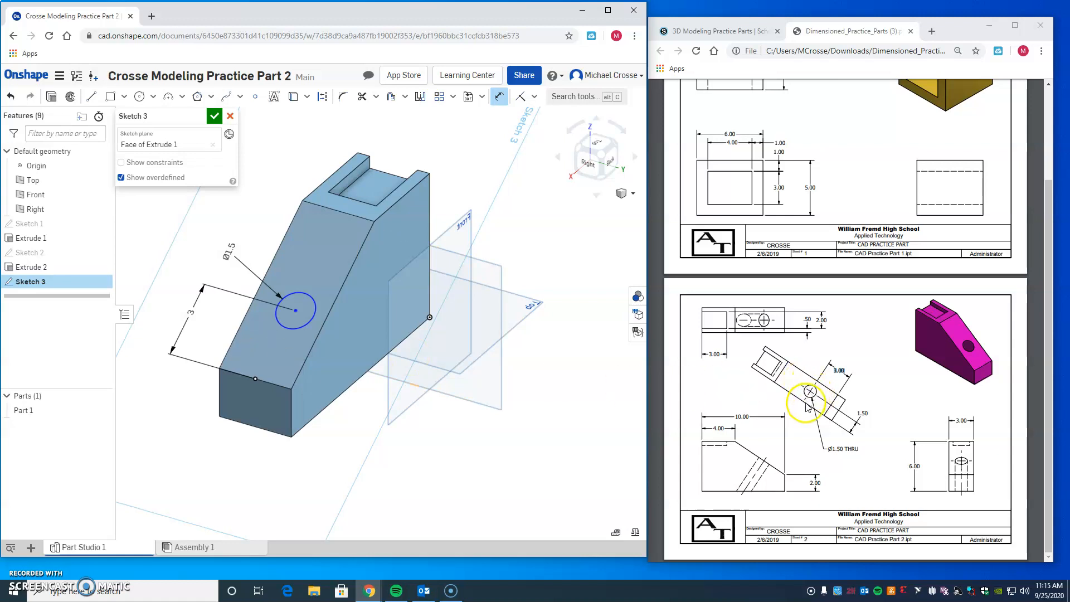
# Step: Dimension the circle's center 1.5 in from the sloped face's long side edge and finish the sketch
pyautogui.click(324, 322)
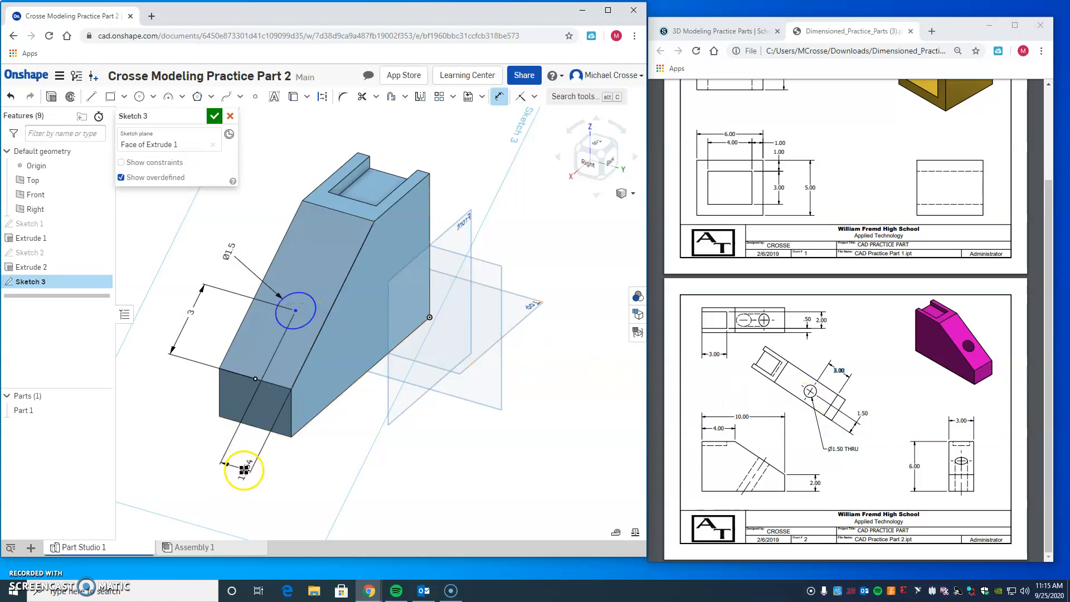
pyautogui.click(234, 472)
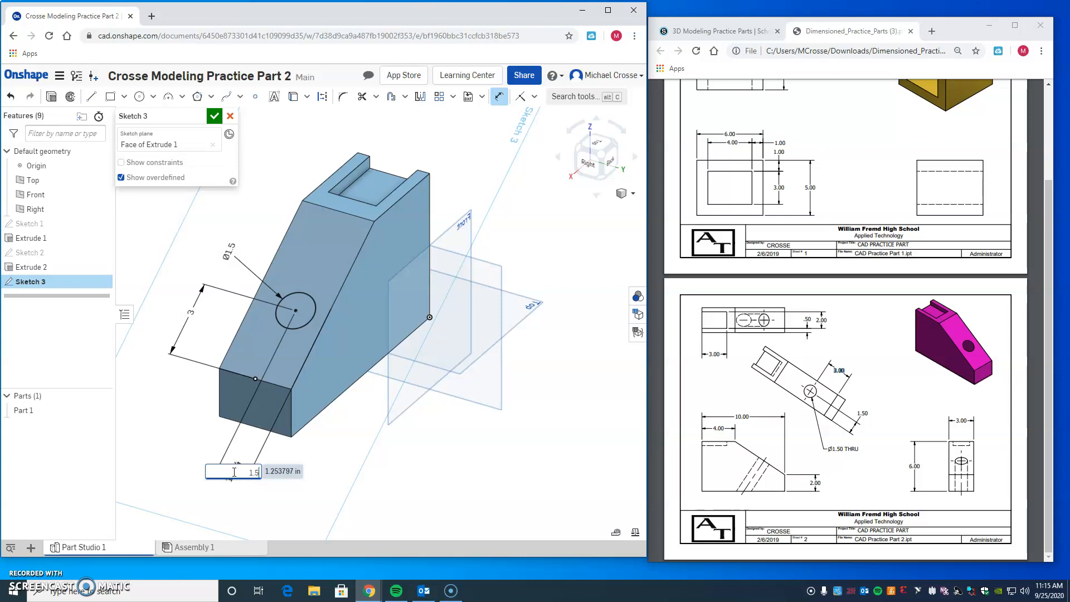
pyautogui.write('1.5')
pyautogui.press('Return')
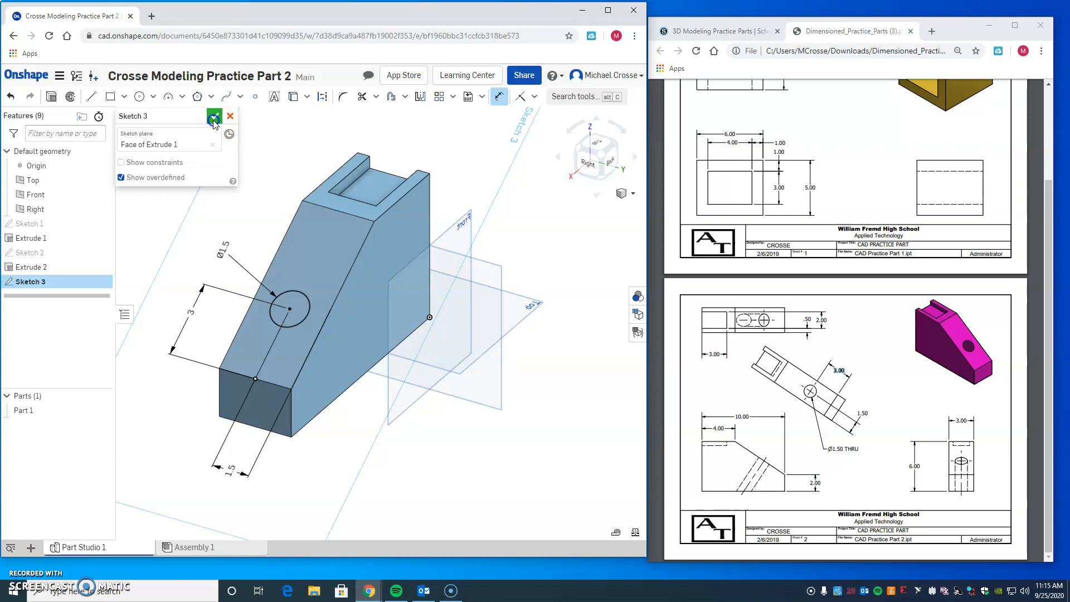
pyautogui.click(214, 117)
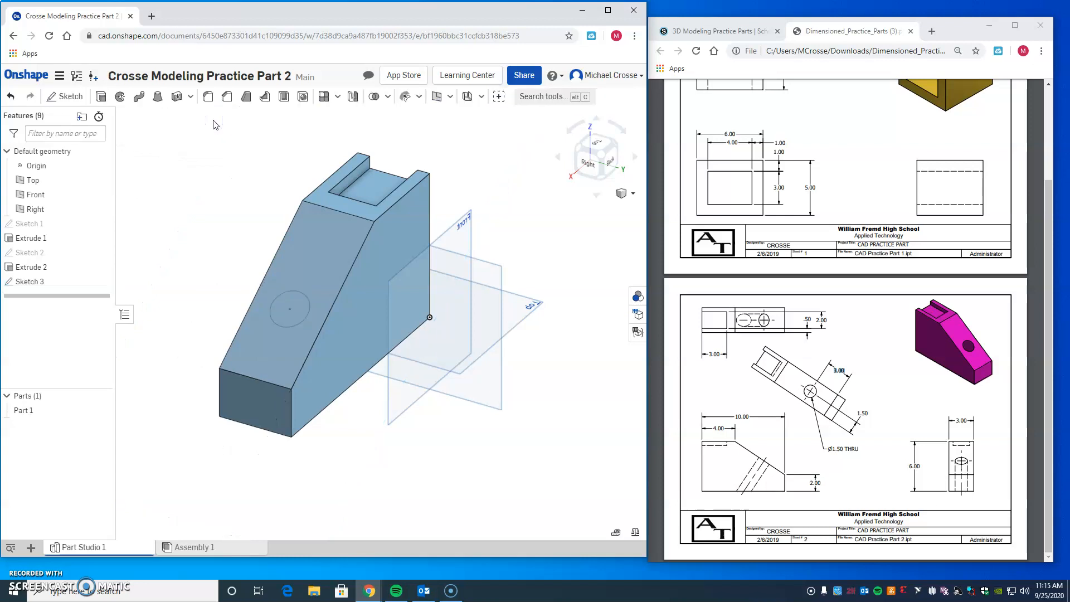
# Step: Extrude the circle as a blind Remove, cutting 6 in deep into the body from the sloped face
pyautogui.click(104, 104)
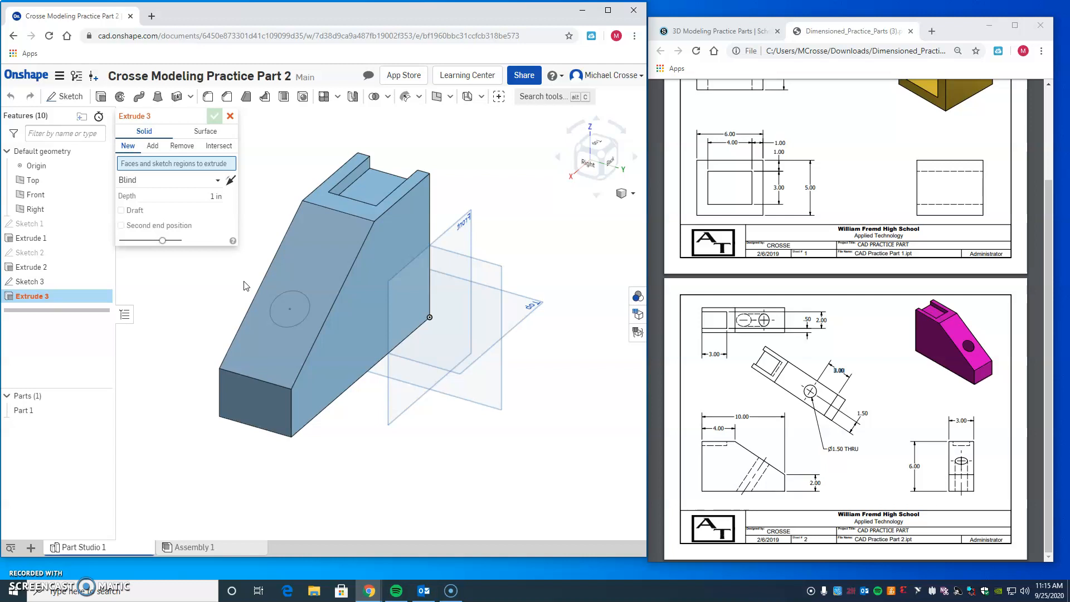
pyautogui.click(289, 302)
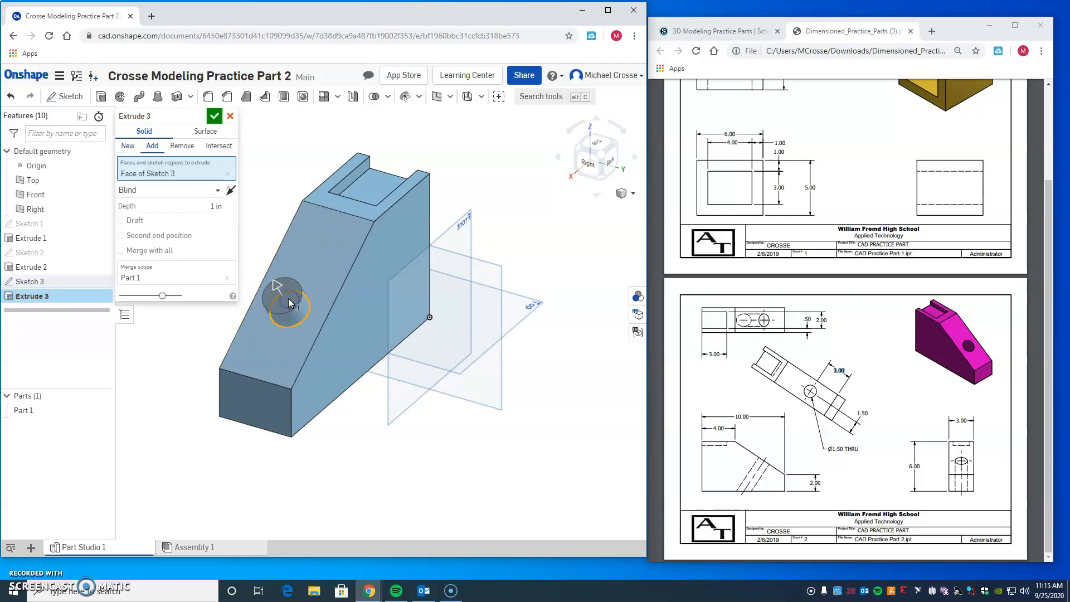
pyautogui.click(222, 191)
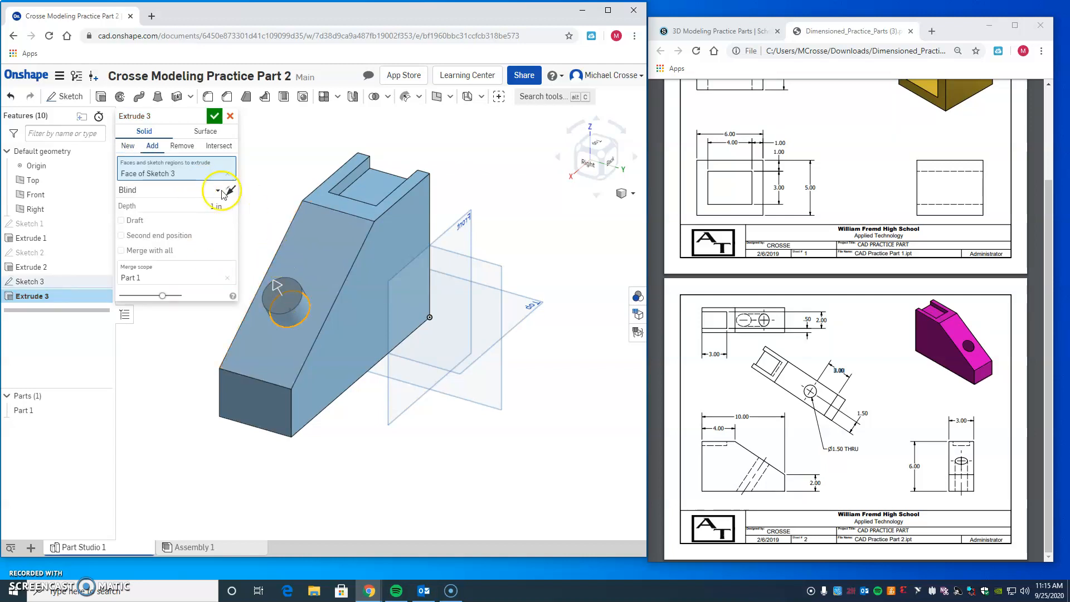
pyautogui.click(178, 147)
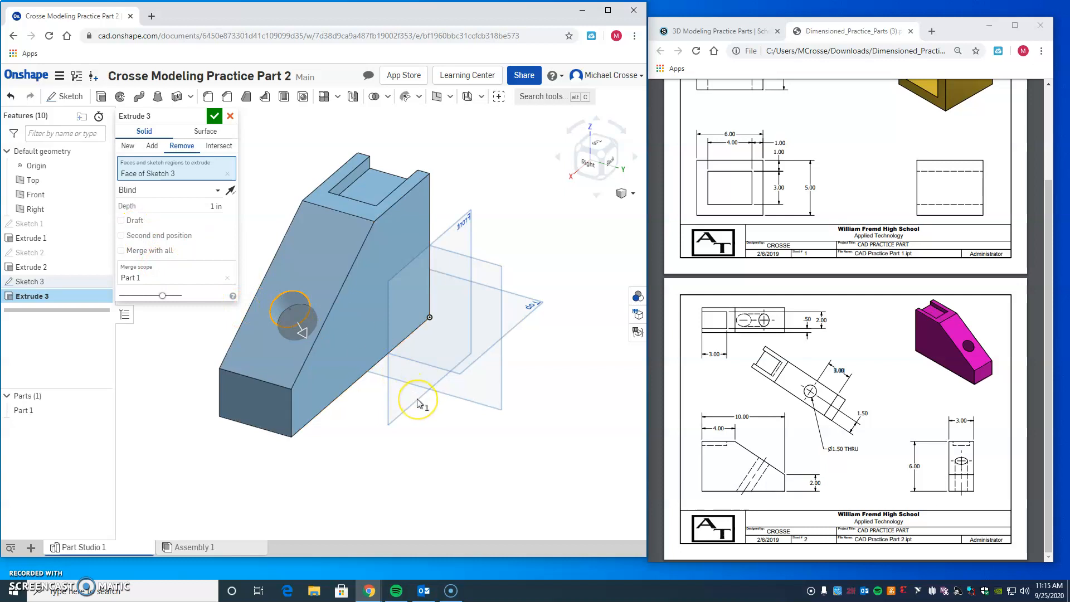
pyautogui.click(212, 305)
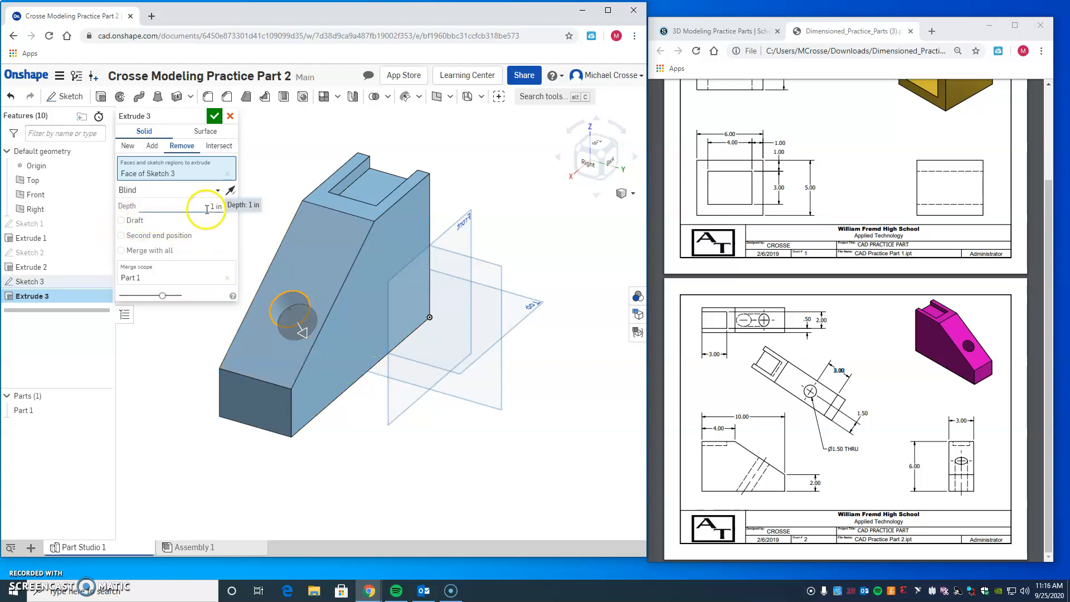
pyautogui.moveTo(207, 209); pyautogui.dragTo(271, 205)
pyautogui.write('6')
pyautogui.click(215, 116)
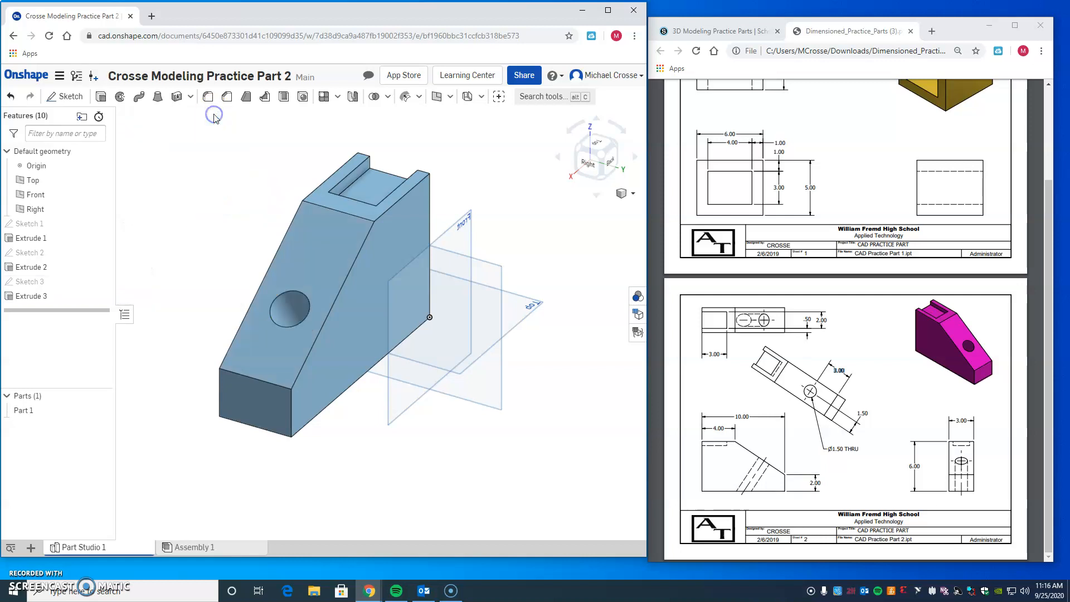
# Step: Examine the hole from the underside and from angled views to check whether it passes through the body
pyautogui.click(304, 478)
pyautogui.moveTo(304, 479); pyautogui.dragTo(329, 489, button='middle')
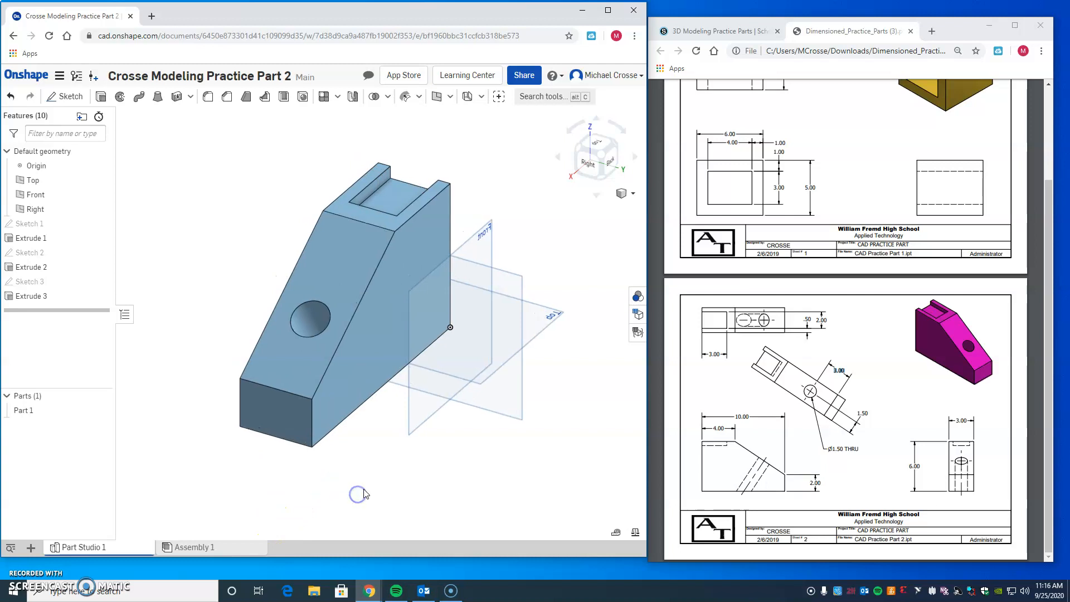
pyautogui.click(579, 154)
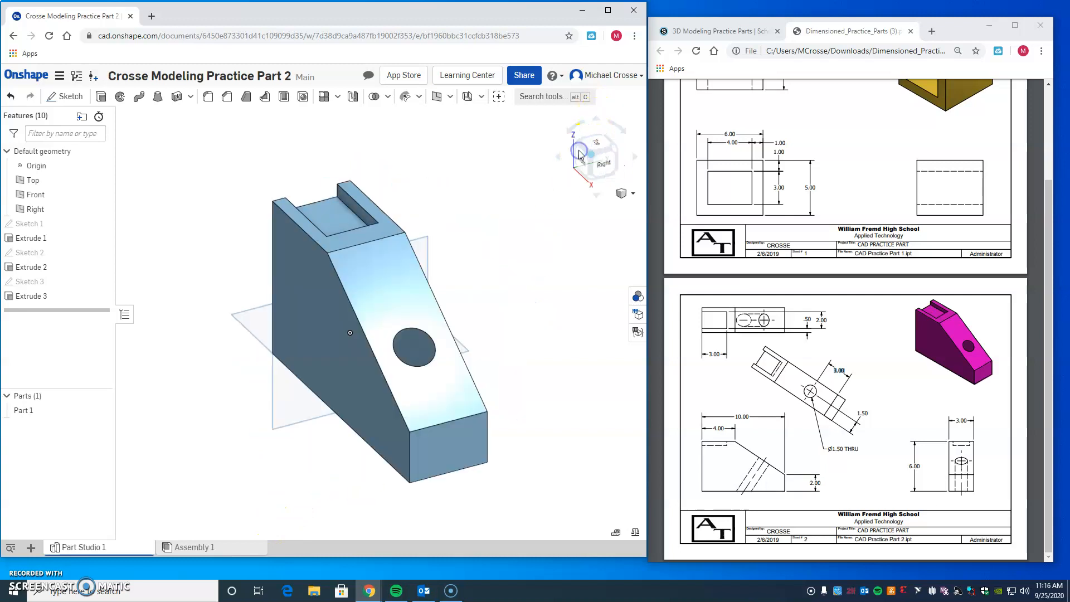
pyautogui.click(589, 180)
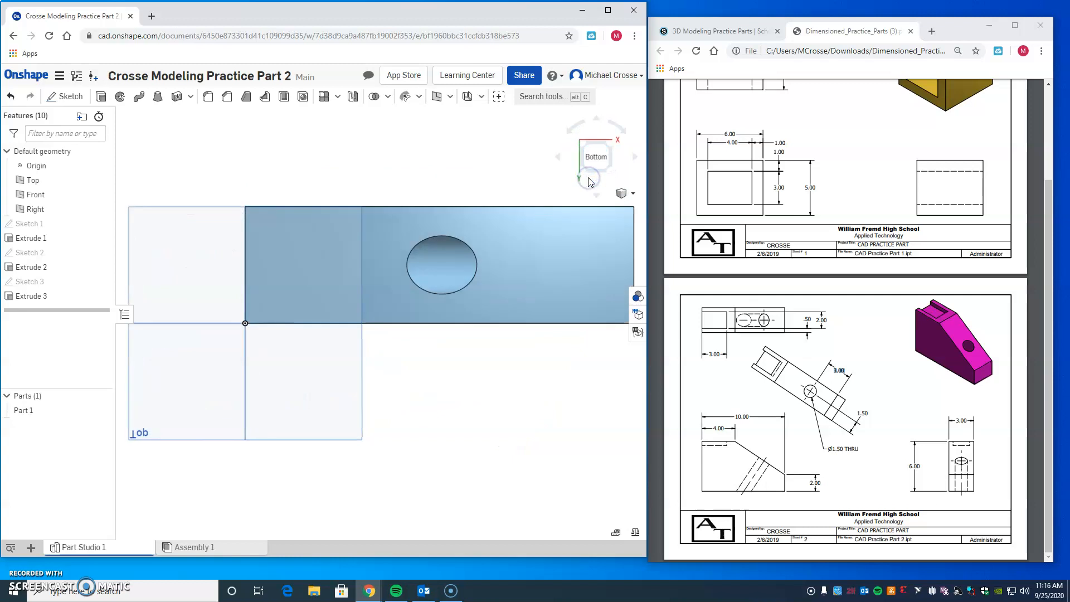
pyautogui.click(602, 144)
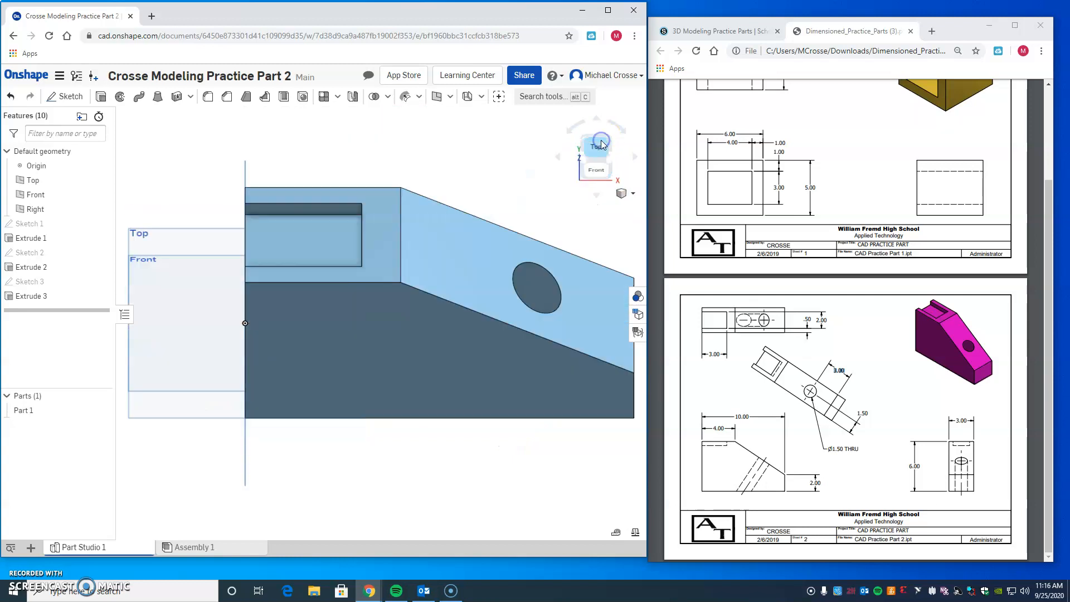
pyautogui.click(609, 169)
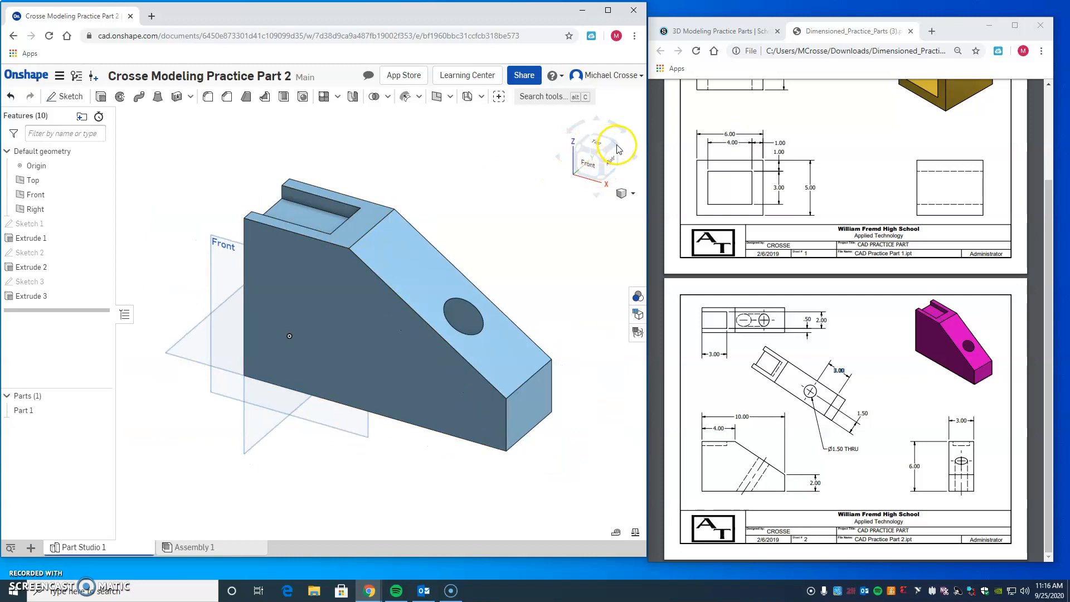
# Step: Edit the hole's extrude to add a blind second end position 1 in deep
pyautogui.click(616, 150)
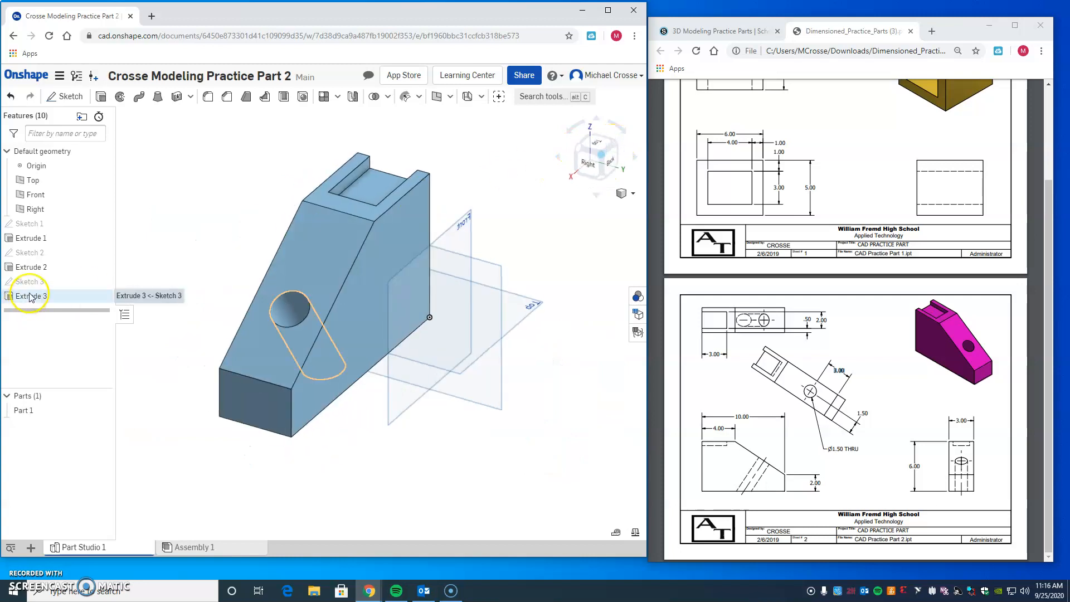
pyautogui.rightClick(27, 297)
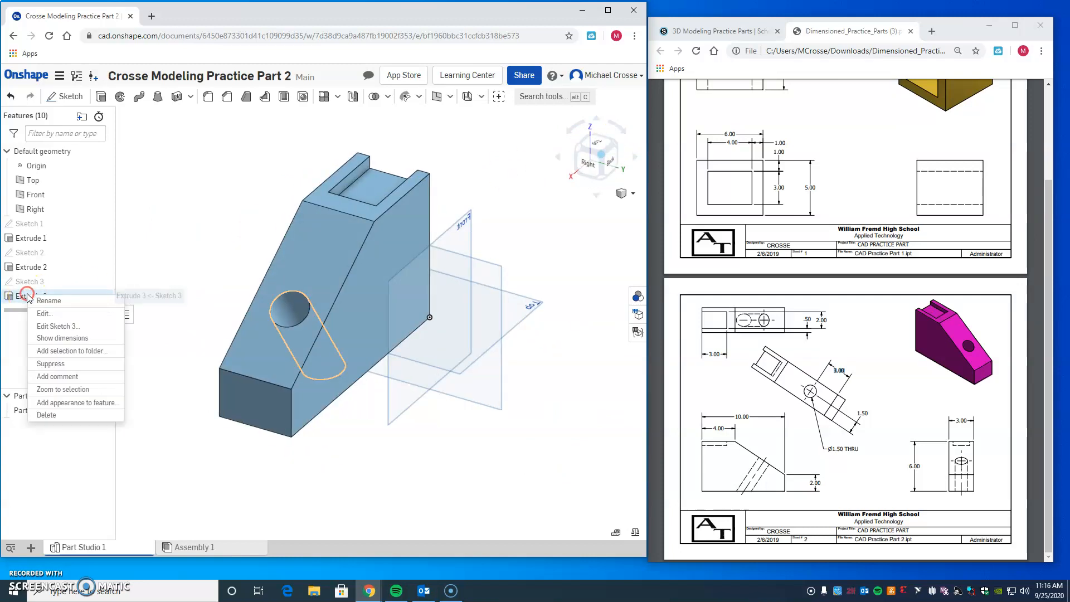
pyautogui.click(60, 316)
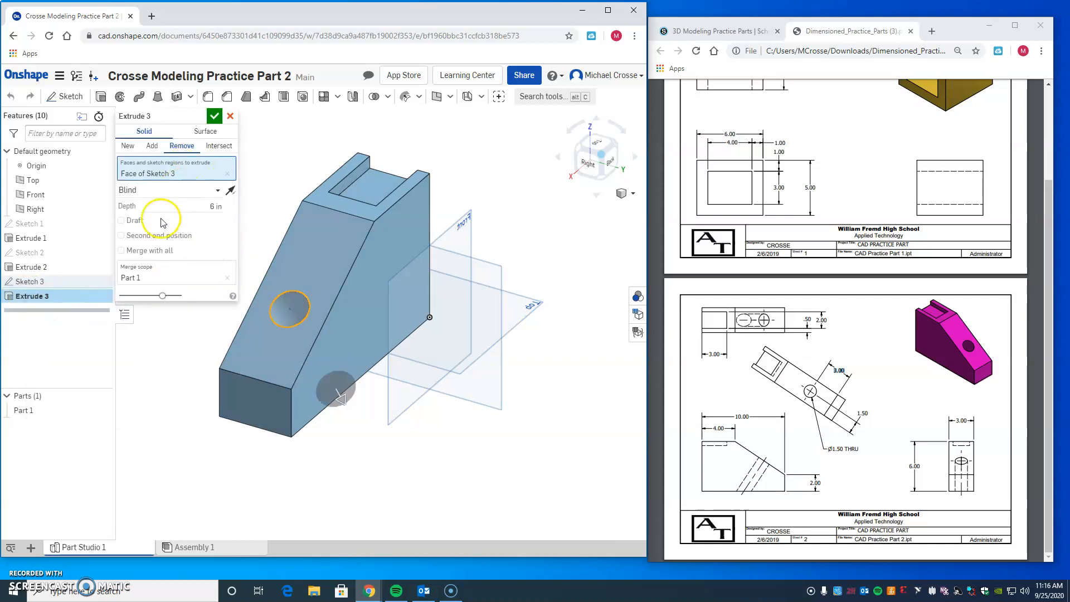
pyautogui.click(122, 236)
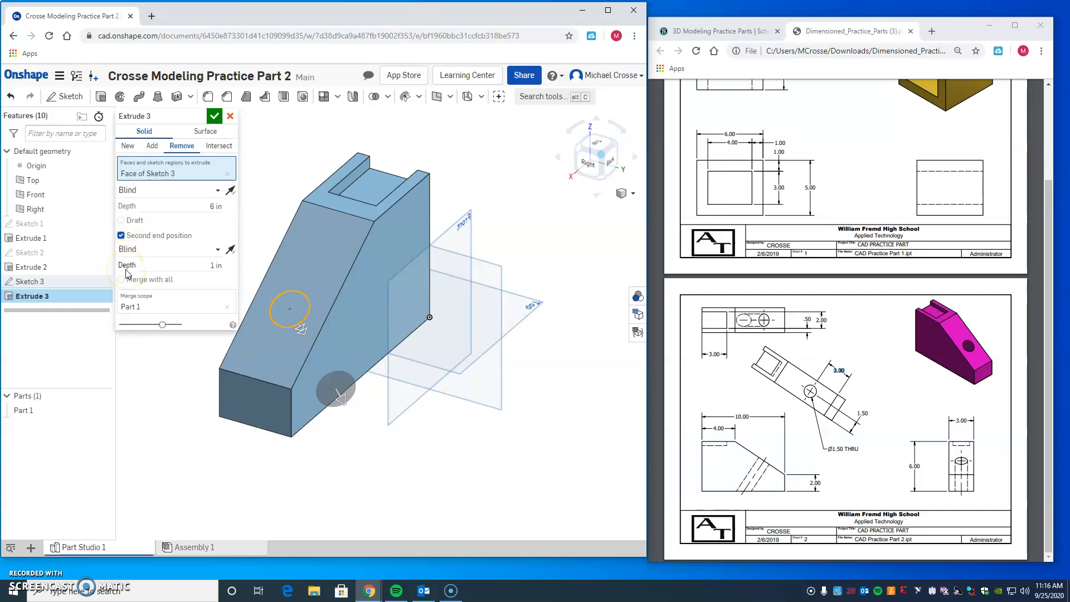
pyautogui.click(214, 115)
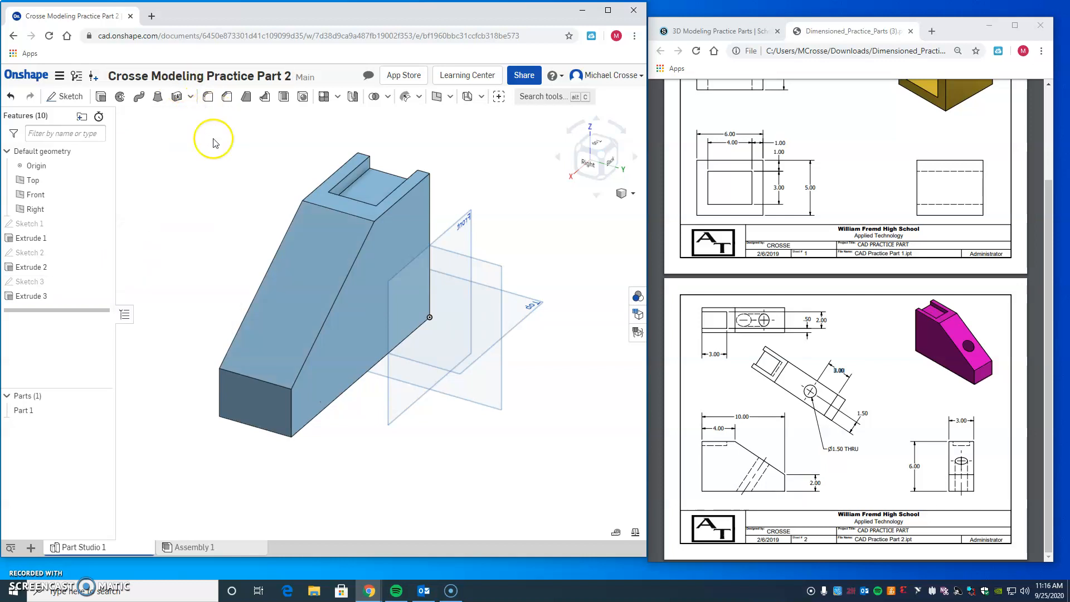
# Step: Try to re-edit the hole's extrude by adding the surrounding sloped face to the 6 in cut and turning off the second end position
pyautogui.click(43, 301)
pyautogui.rightClick(47, 297)
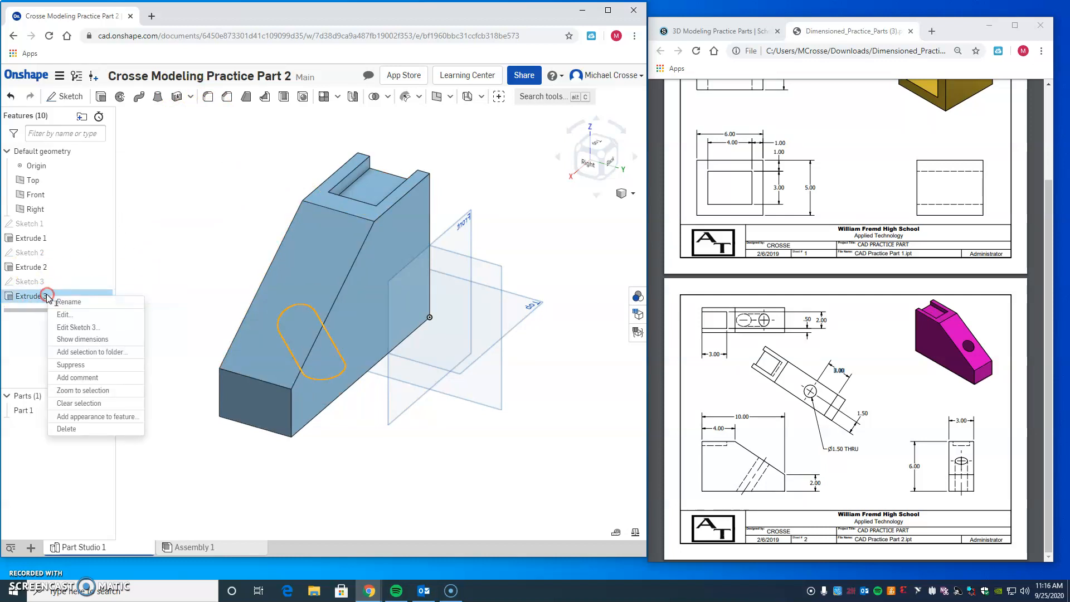
pyautogui.click(82, 317)
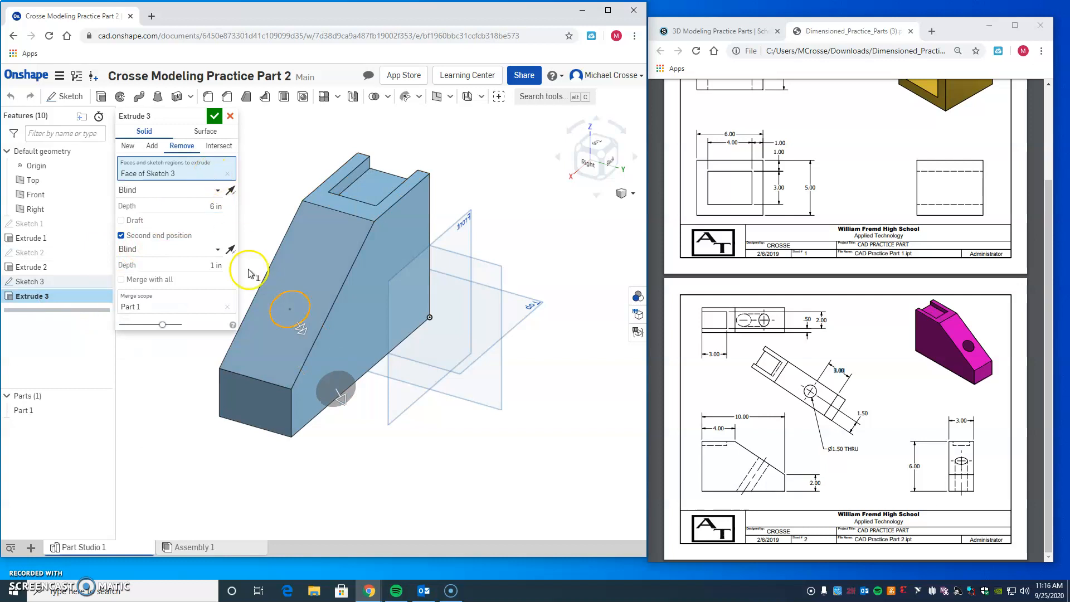
pyautogui.click(334, 304)
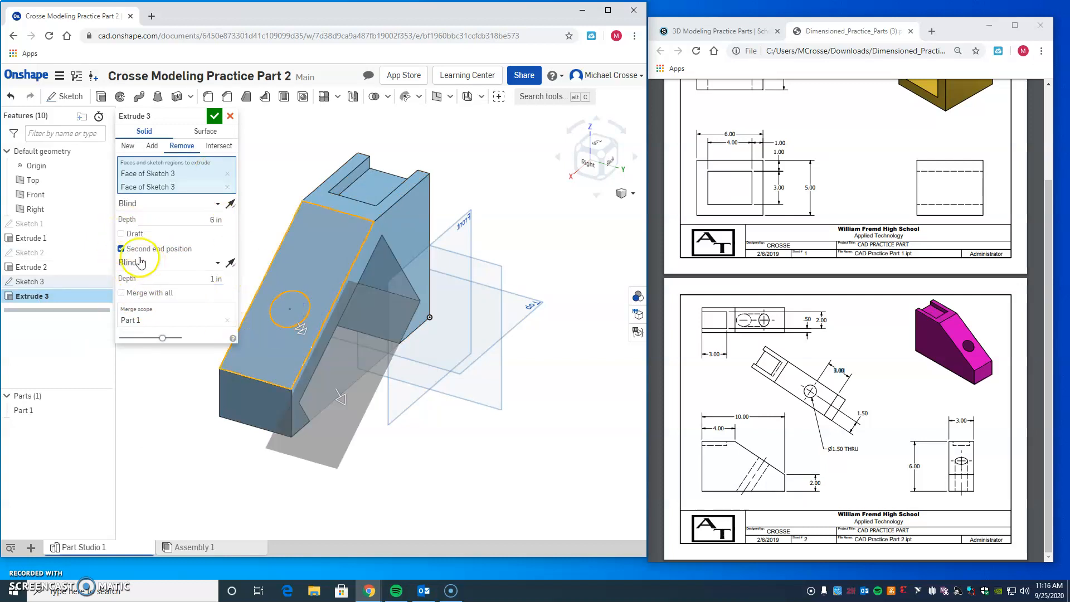
pyautogui.click(121, 248)
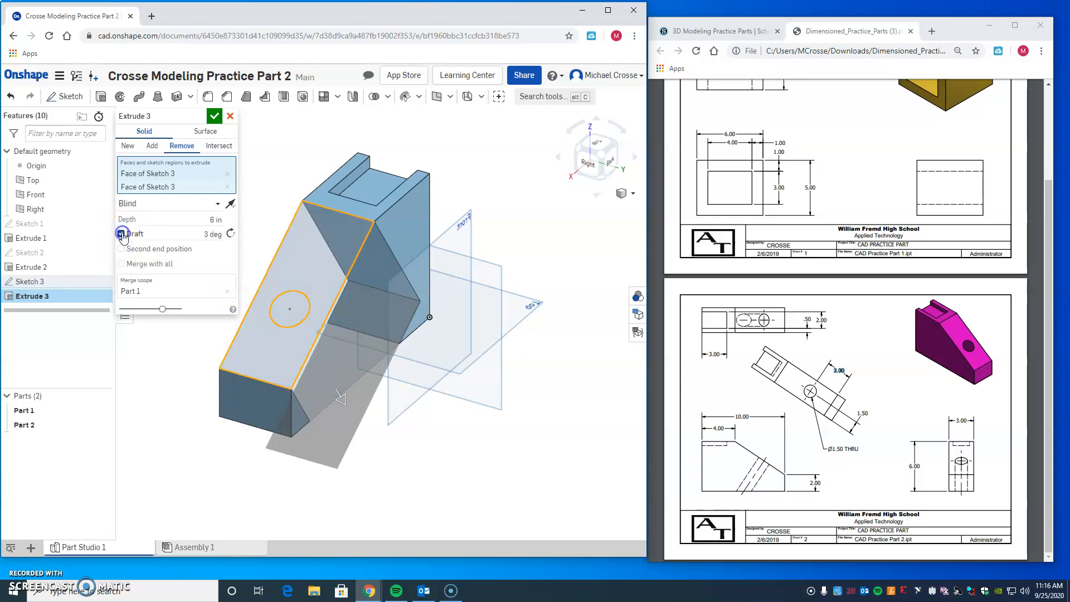
pyautogui.click(121, 233)
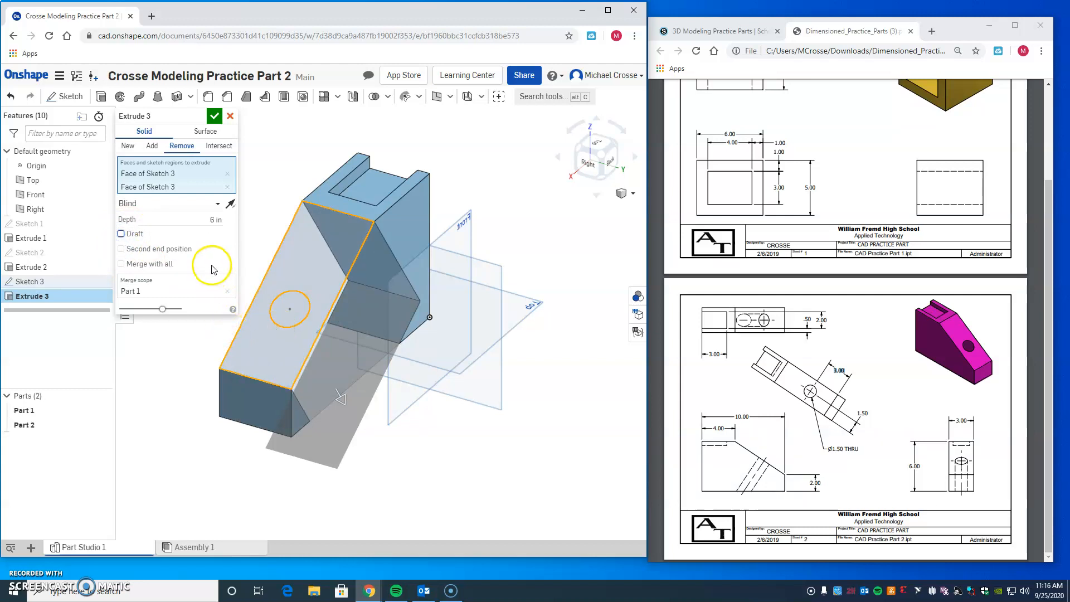
pyautogui.click(214, 116)
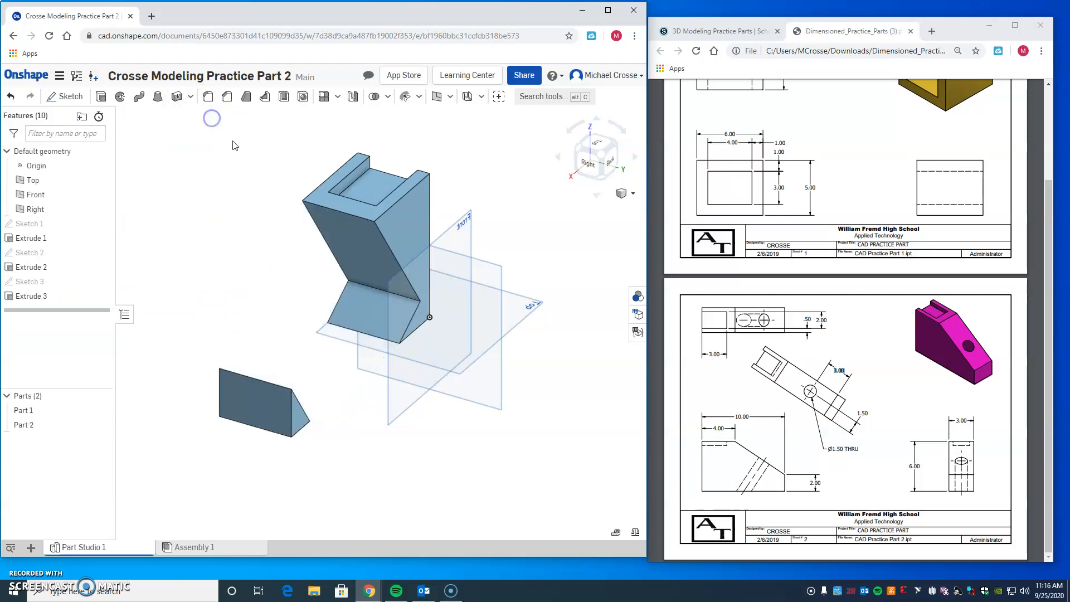
# Step: Undo the last extrude edit and delete the hole's extrude feature, Extrude 3
pyautogui.click(11, 98)
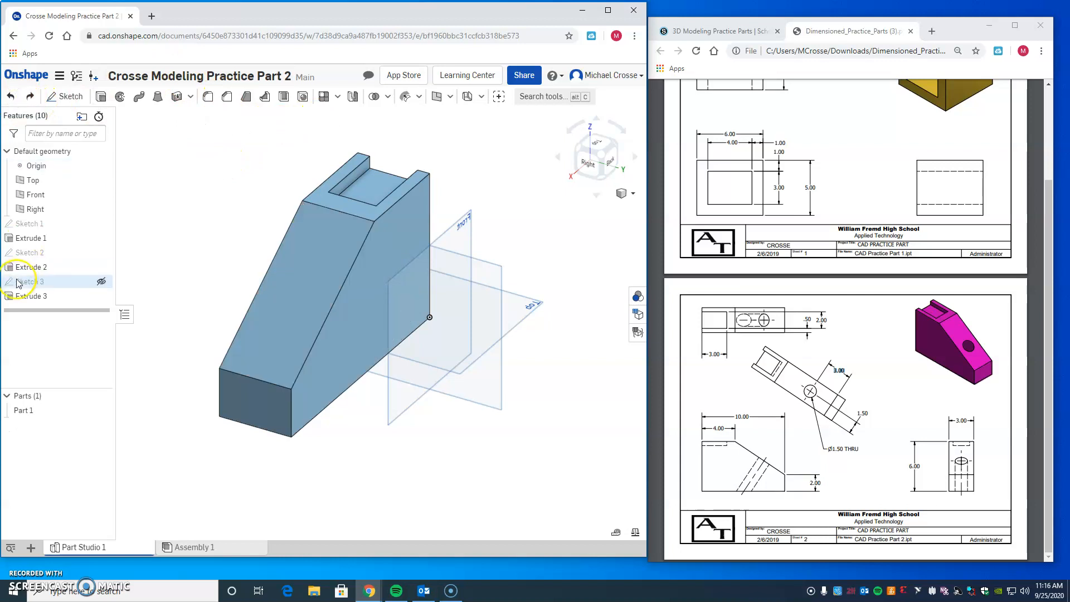
pyautogui.rightClick(31, 296)
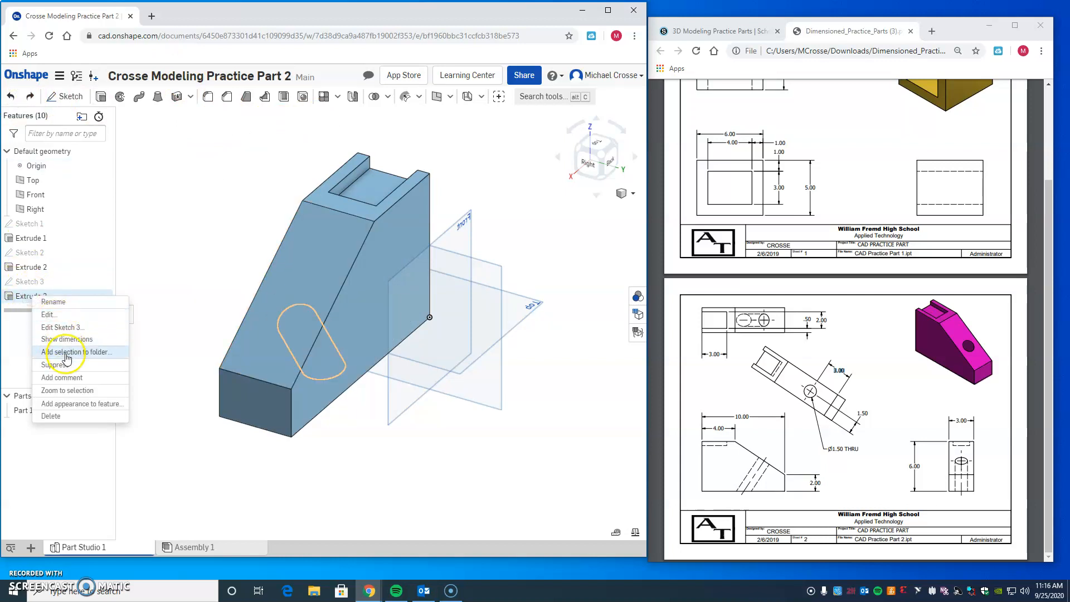
pyautogui.click(53, 415)
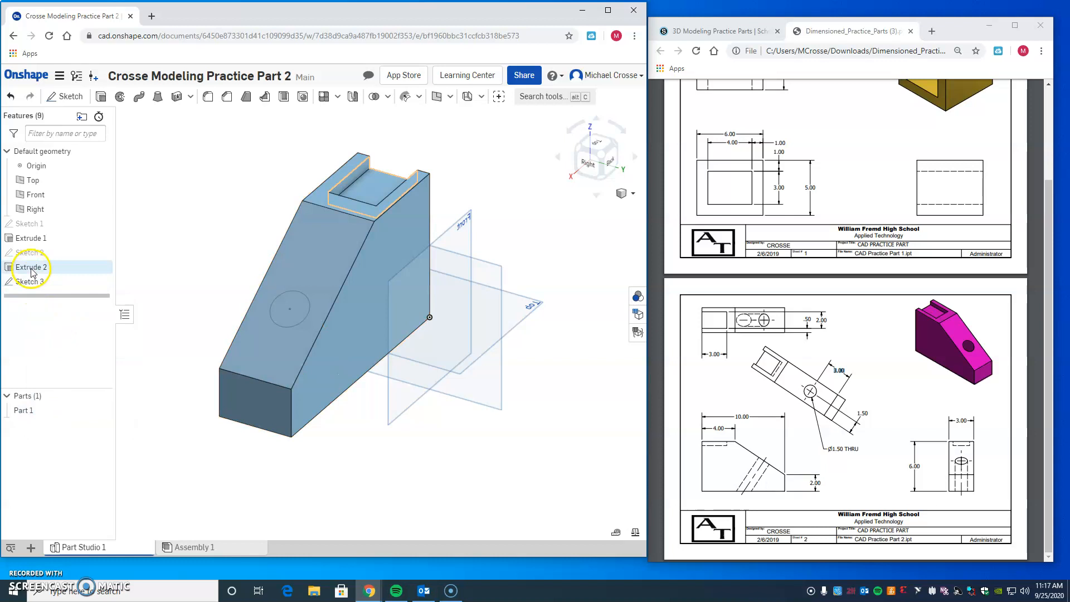
# Step: Extrude the circle on the sloped face as a Remove with the Through all end condition
pyautogui.click(102, 99)
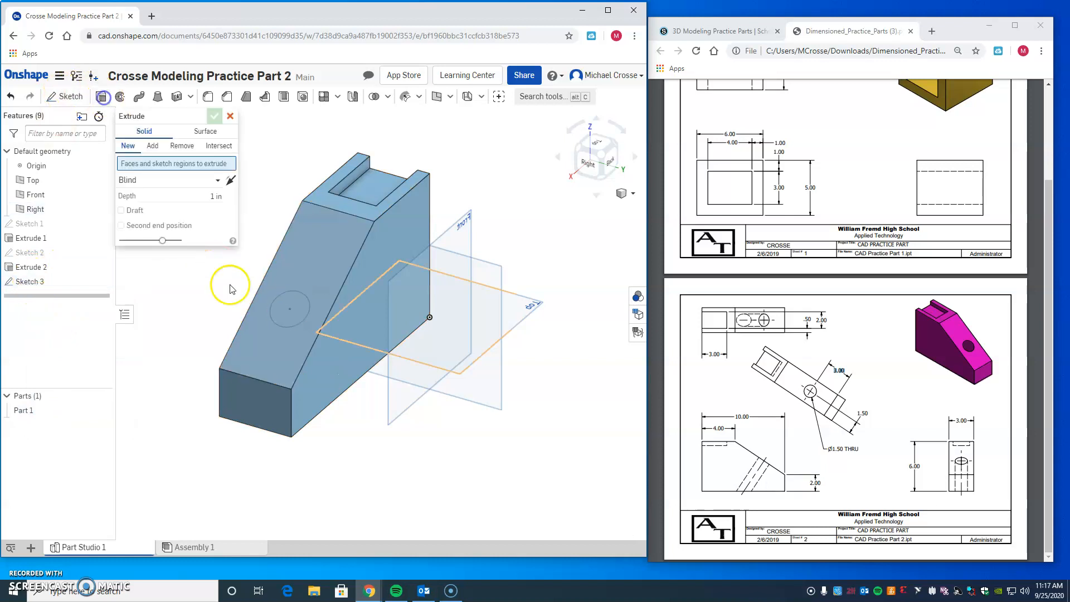
pyautogui.click(293, 306)
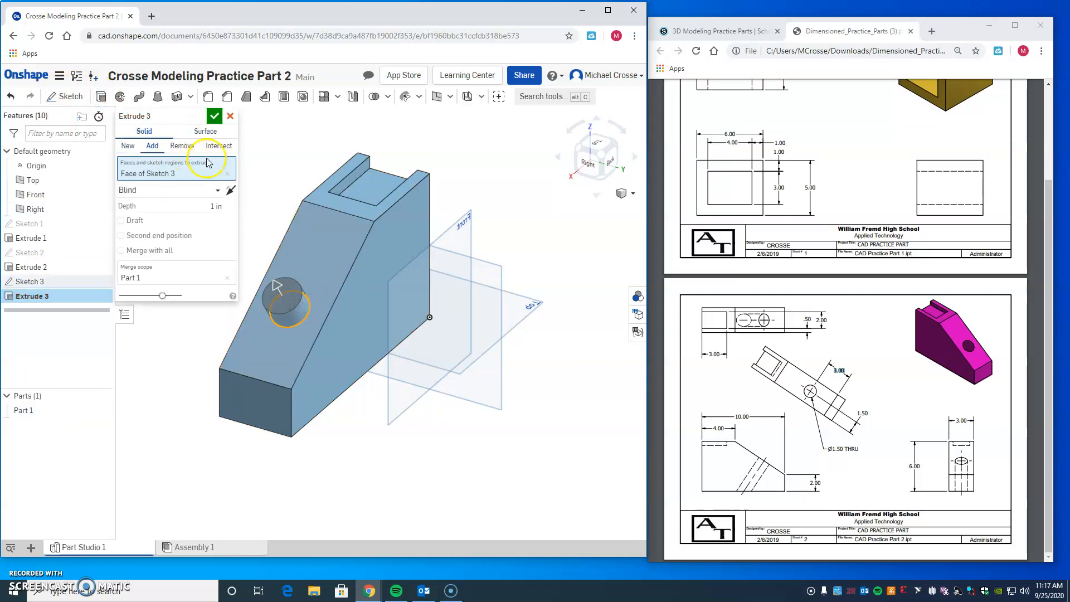
pyautogui.click(179, 147)
pyautogui.click(217, 206)
pyautogui.click(217, 193)
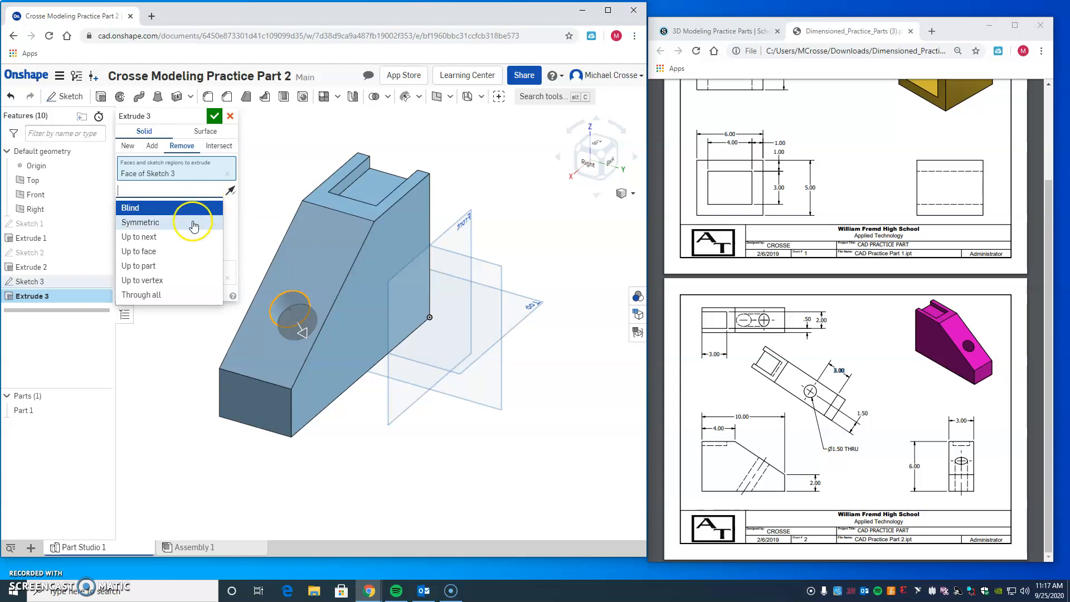
pyautogui.click(186, 239)
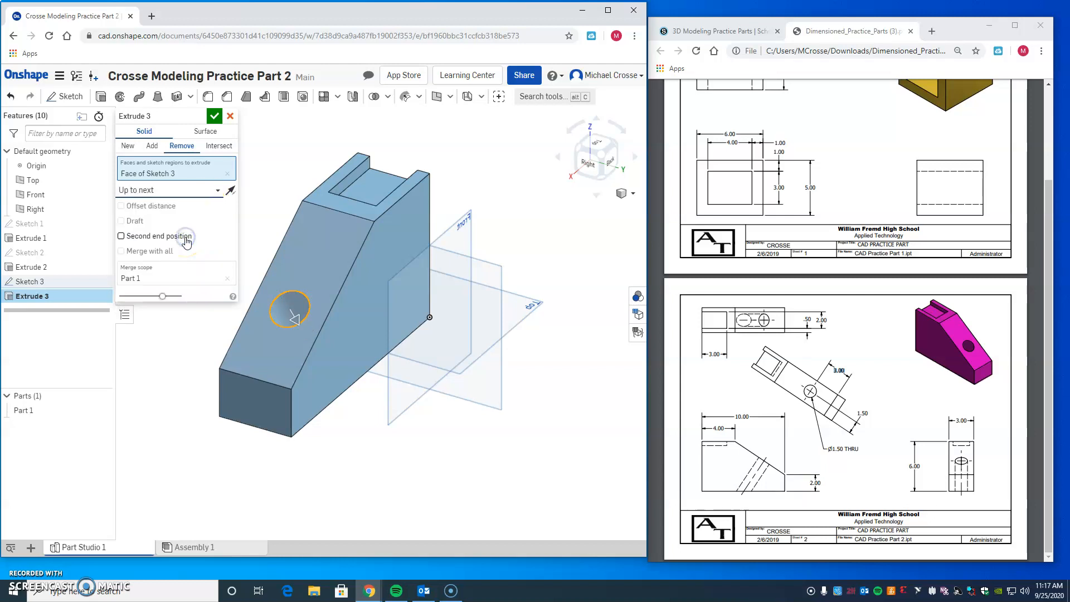
pyautogui.click(168, 190)
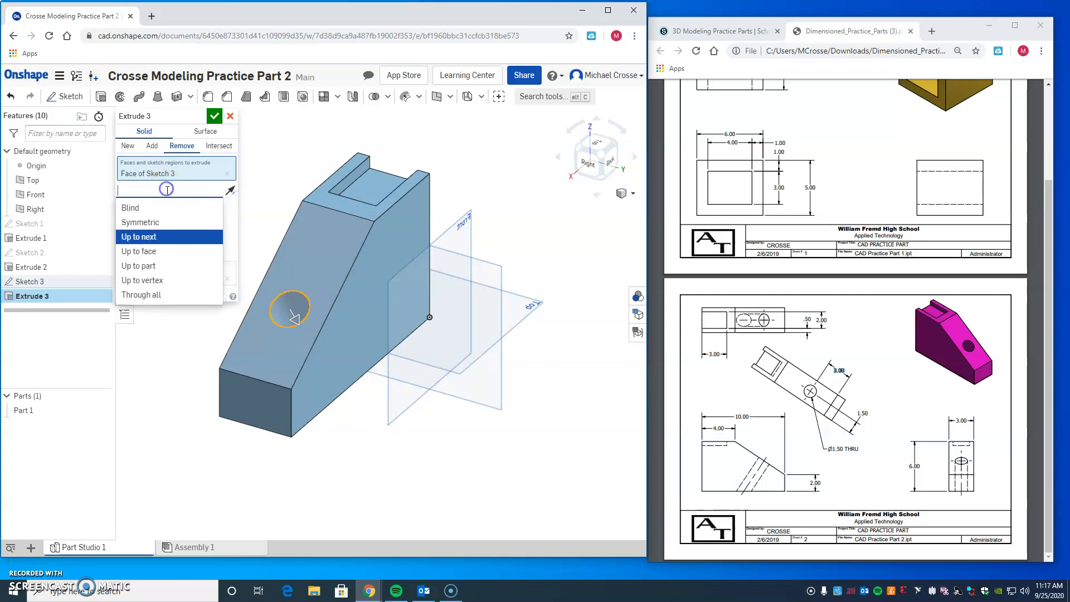
pyautogui.click(146, 295)
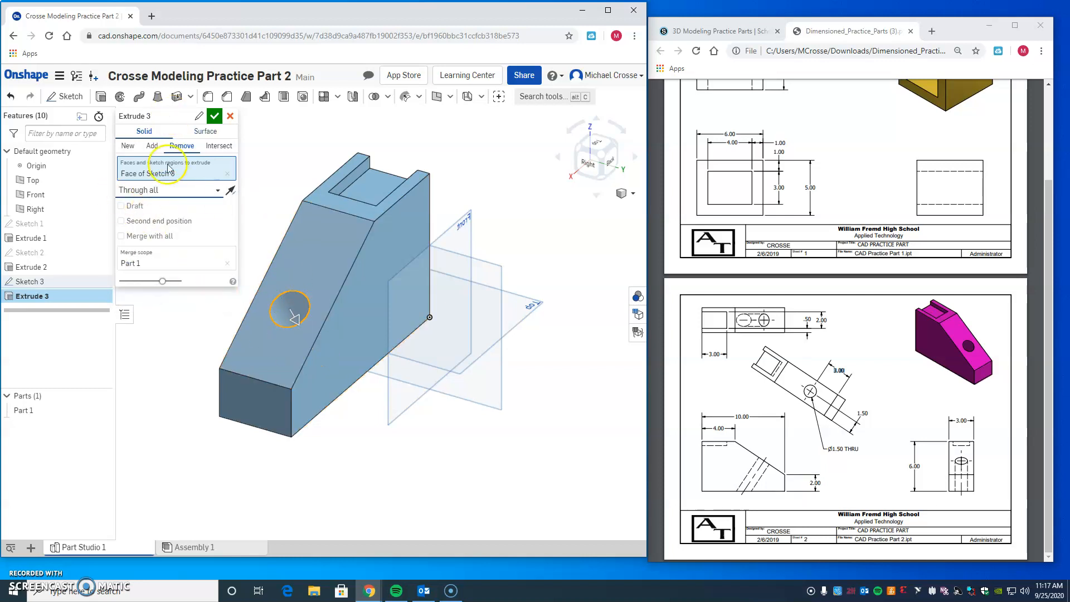
pyautogui.click(214, 116)
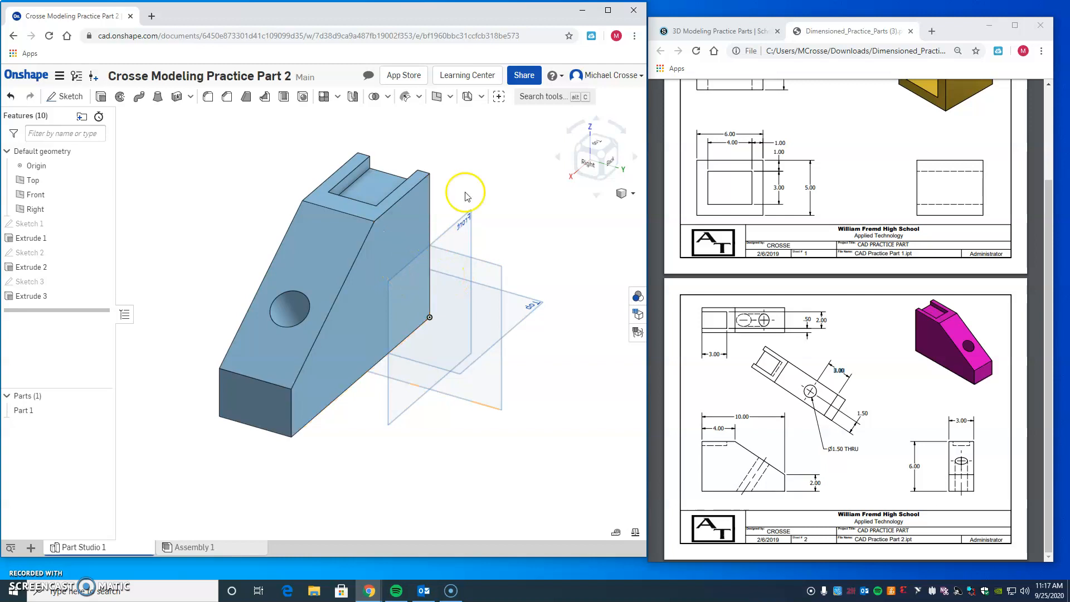
# Step: Set the appearance of Part 1 to the purple palette color AE55BC
pyautogui.click(582, 148)
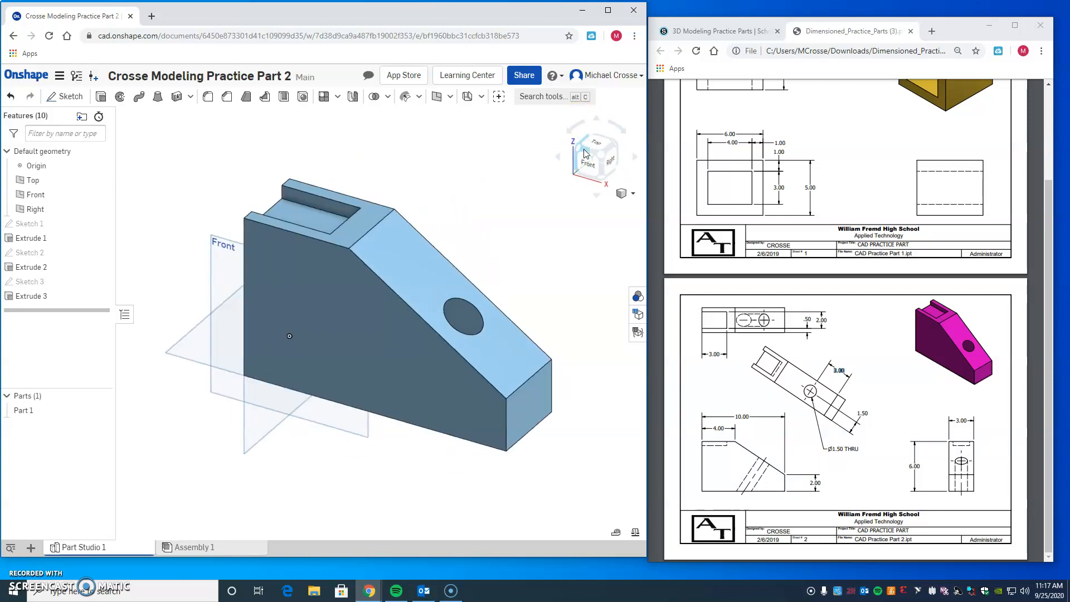
pyautogui.click(617, 147)
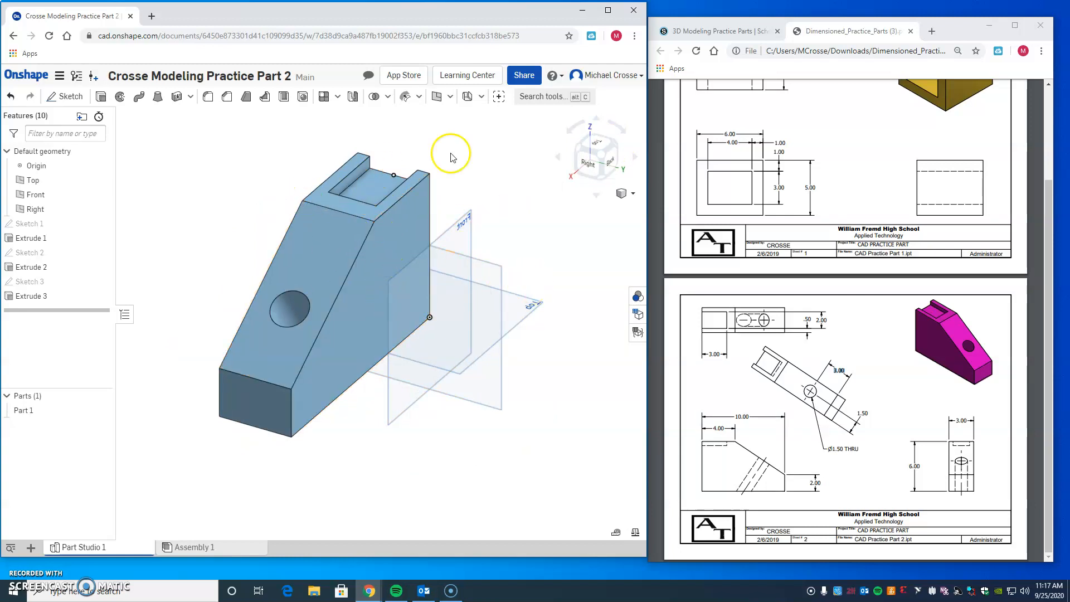
pyautogui.click(576, 152)
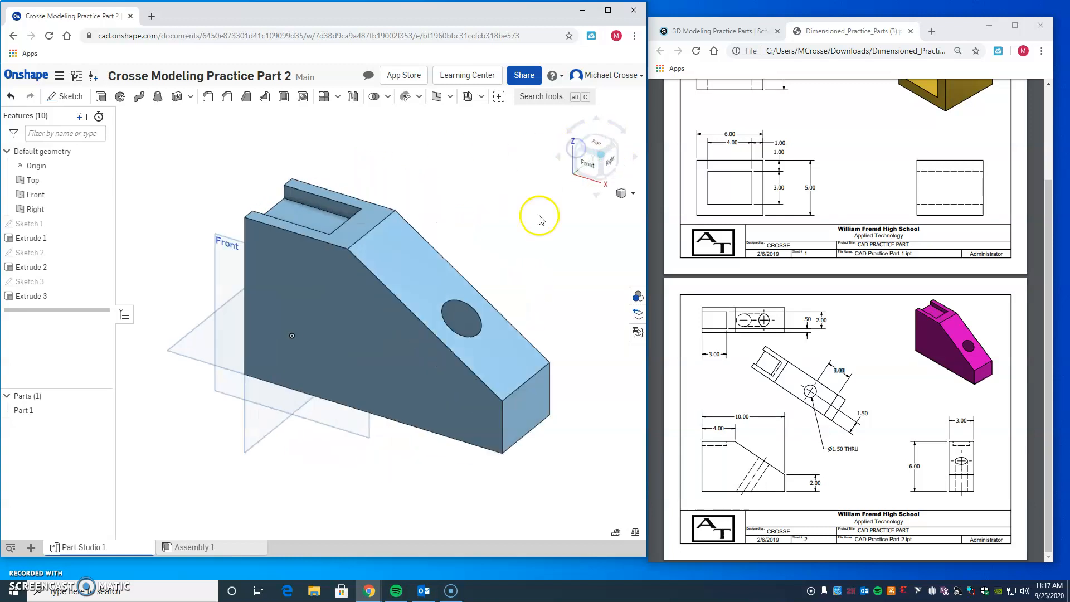
pyautogui.rightClick(380, 333)
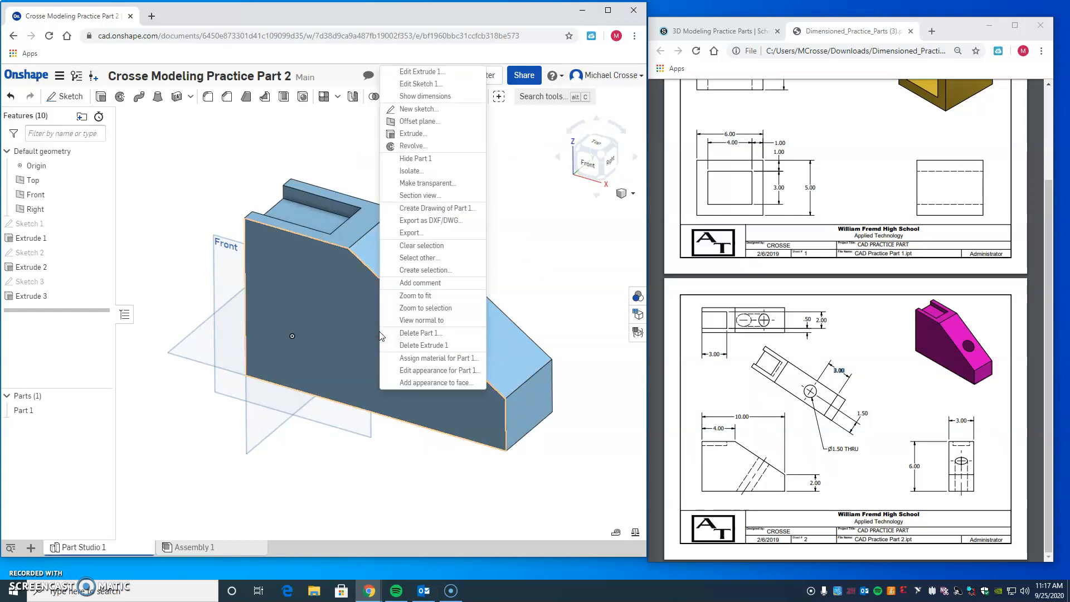
pyautogui.click(447, 371)
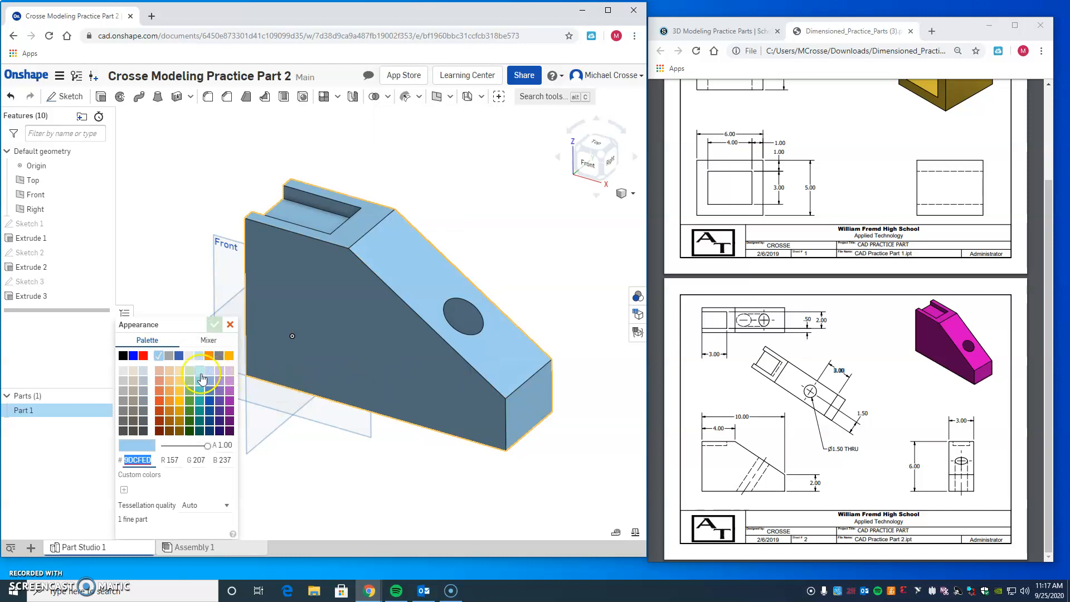
pyautogui.click(231, 394)
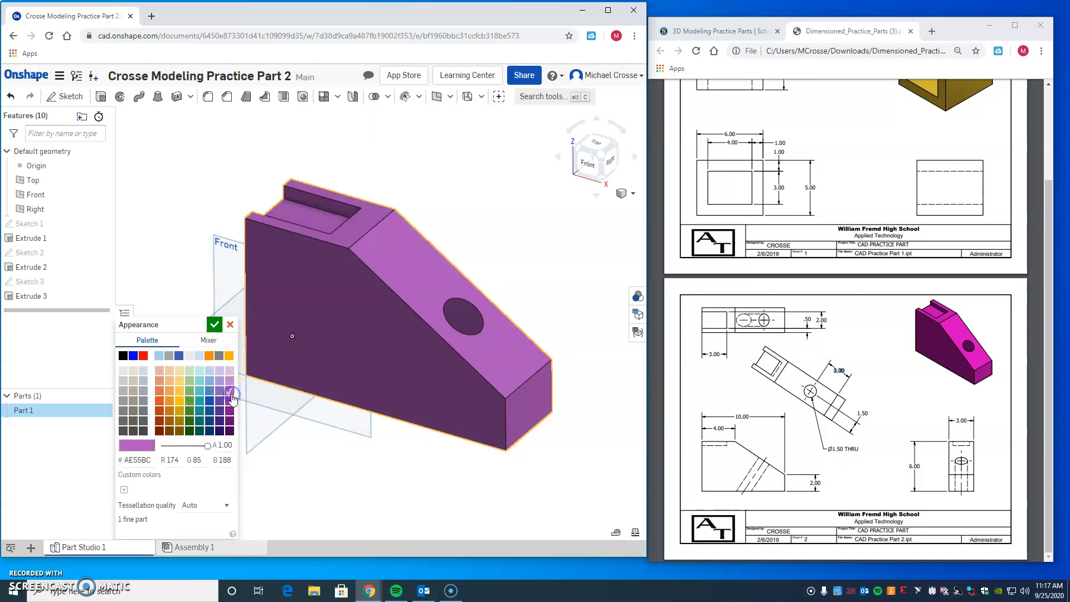
pyautogui.click(214, 325)
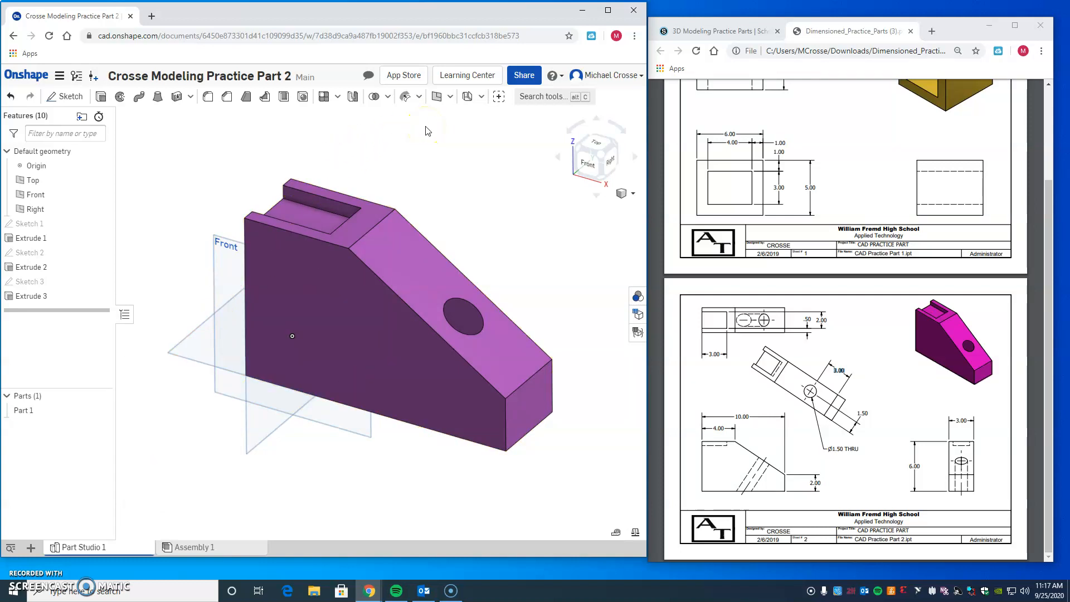
pyautogui.click(125, 592)
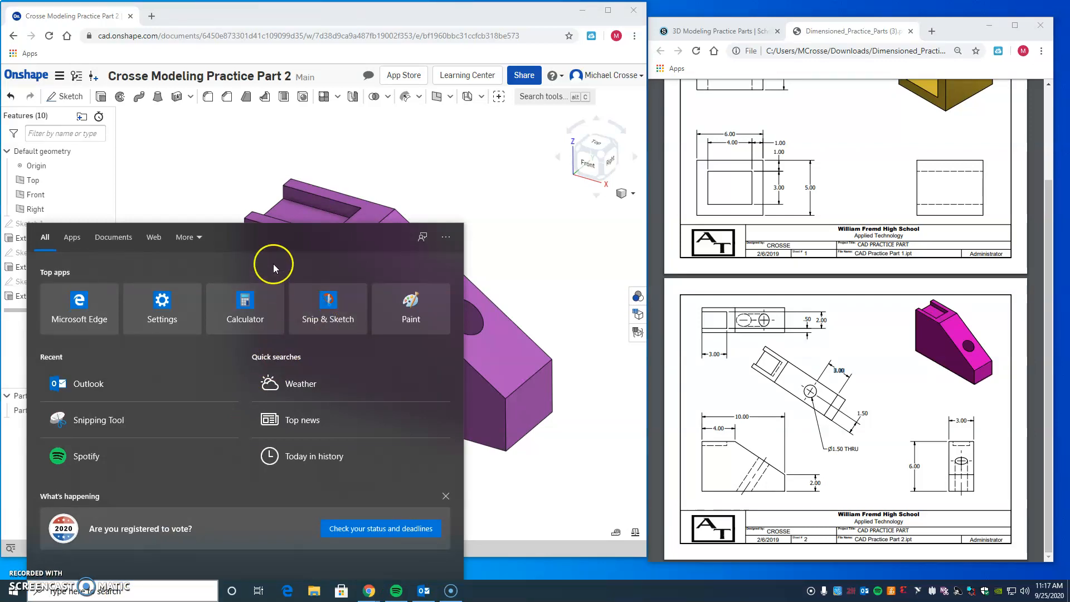
pyautogui.click(140, 587)
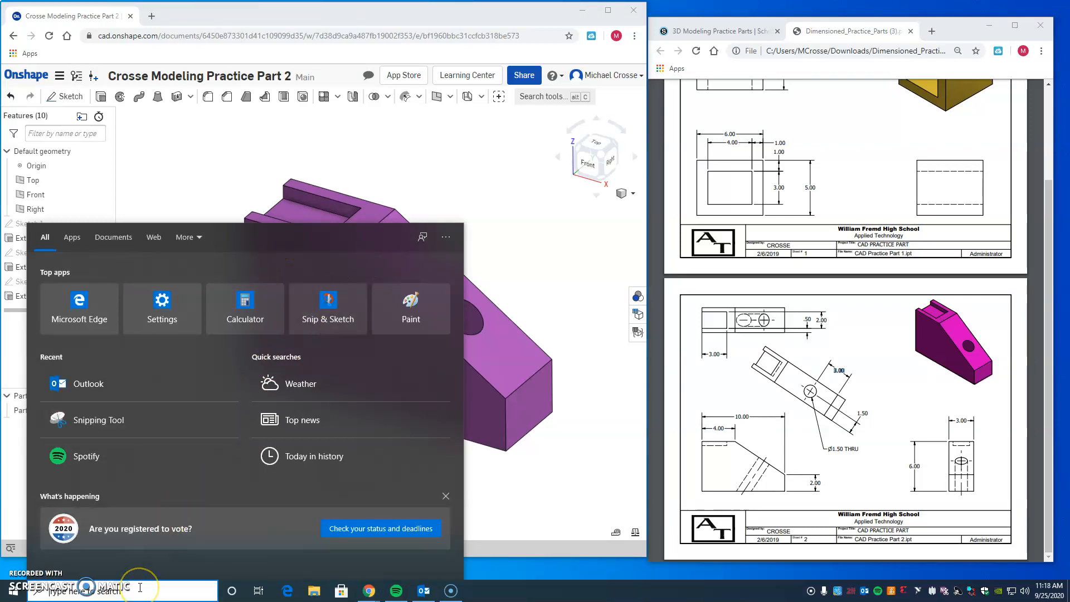
pyautogui.write('j')
pyautogui.press('BackSpace')
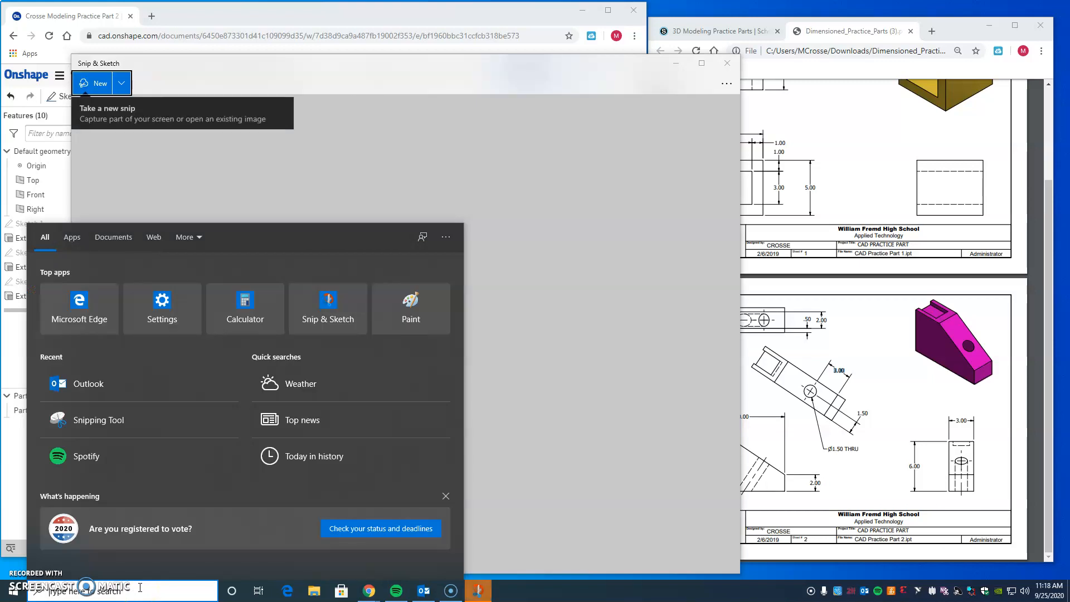
pyautogui.click(726, 63)
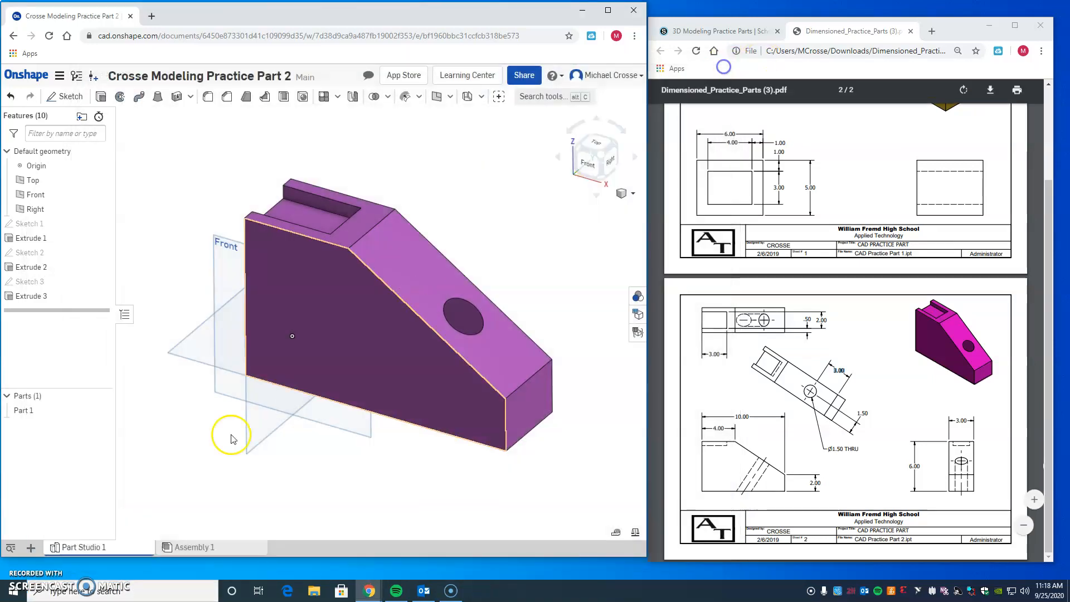
# Step: Switch to Snipping Tool, capture the Onshape window with the finished part, and close the snip without saving
pyautogui.click(133, 596)
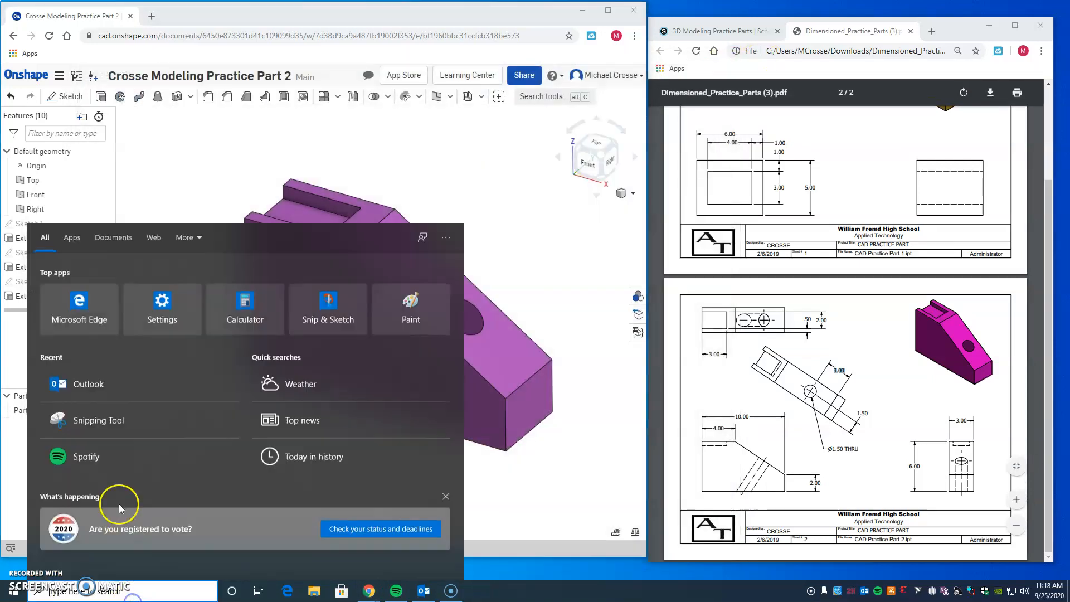
pyautogui.click(160, 419)
pyautogui.click(852, 49)
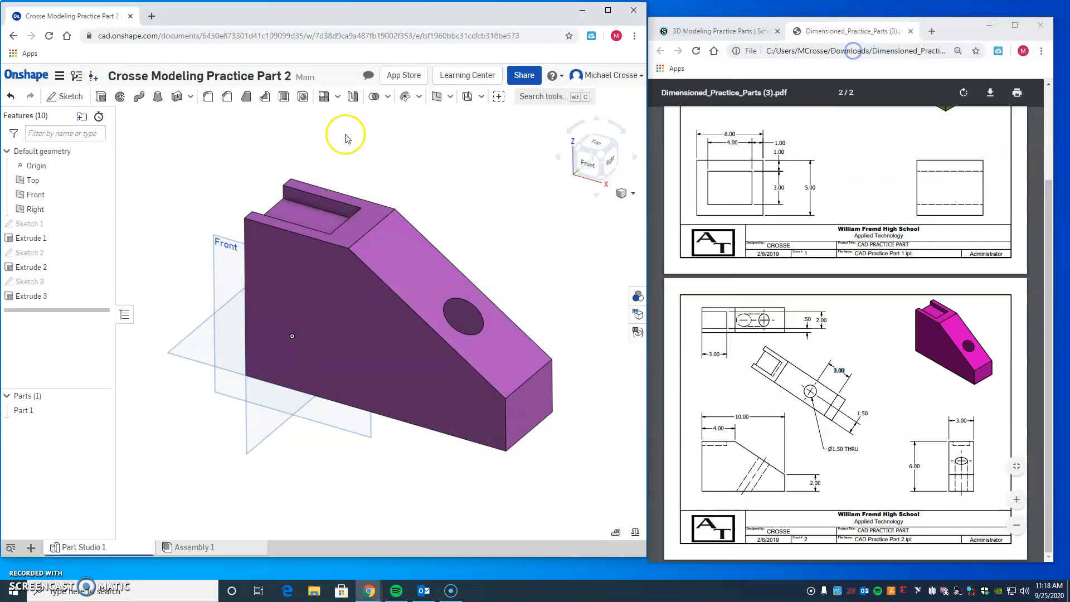
pyautogui.moveTo(5, 56); pyautogui.dragTo(652, 556)
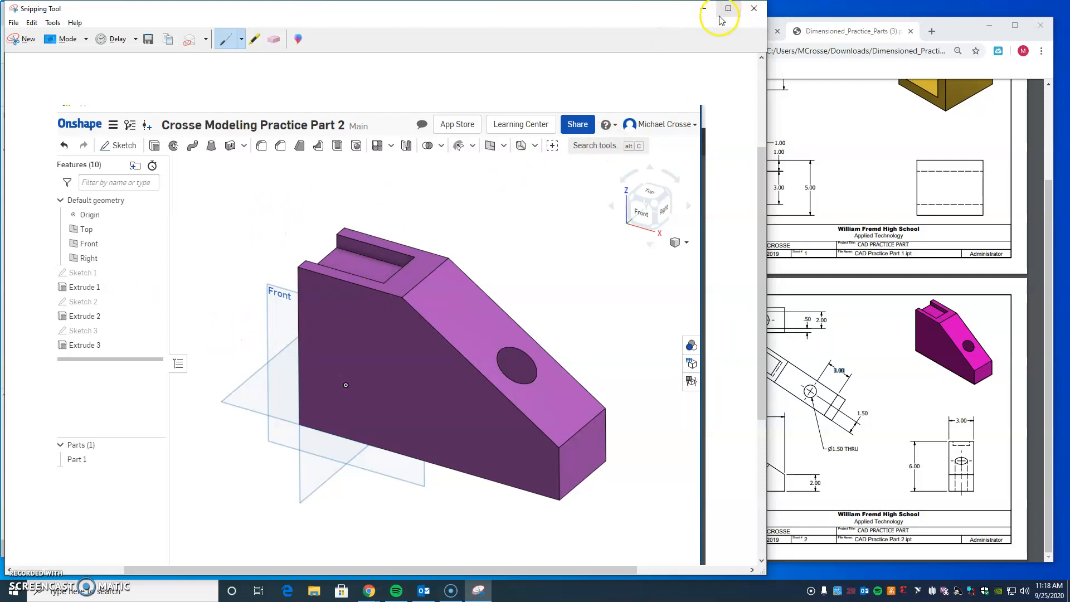
pyautogui.click(754, 9)
pyautogui.click(451, 300)
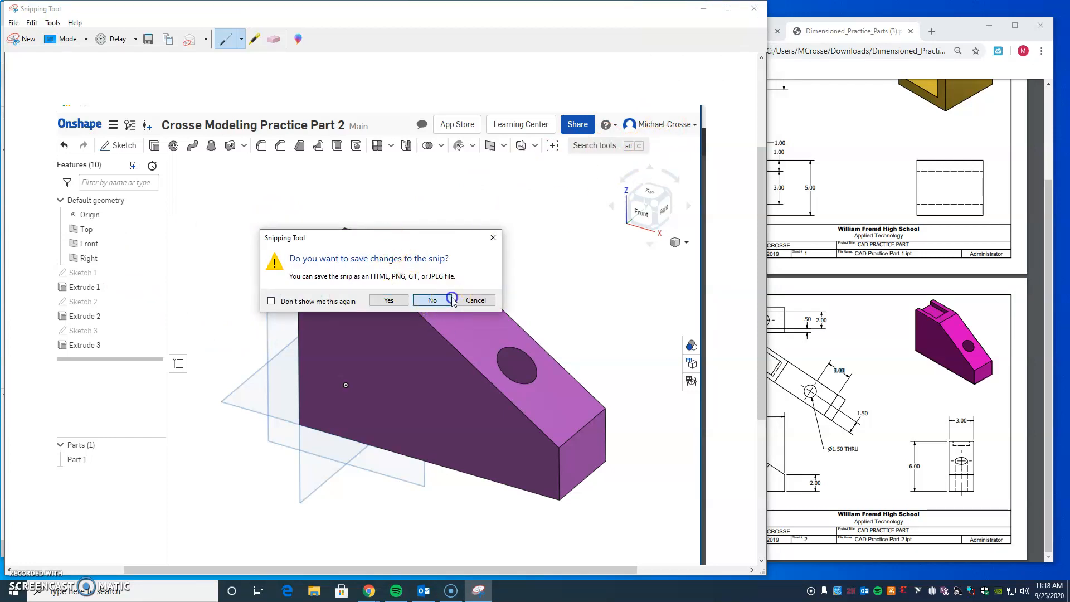